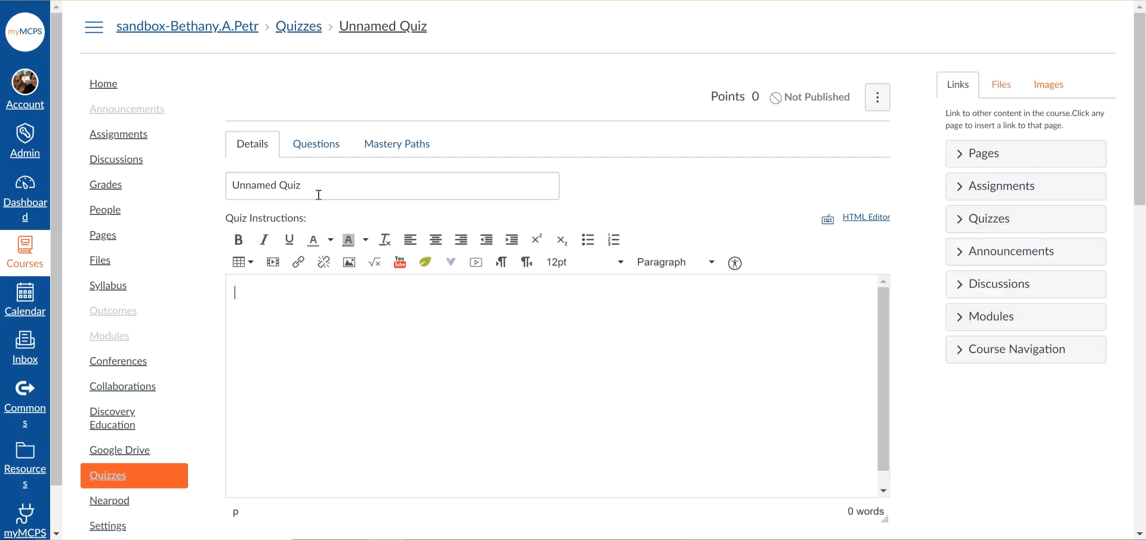
Title the quiz "Example Quiz" and enter "Overall instructions go here." as its instructions.
triple_click(316, 192)
text(Example Quiz)
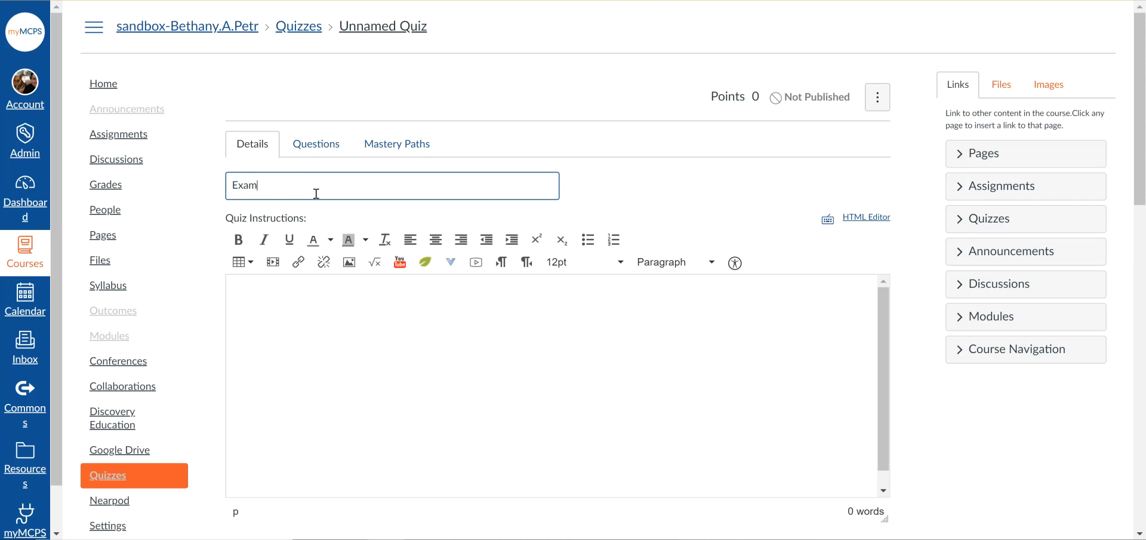
click(345, 288)
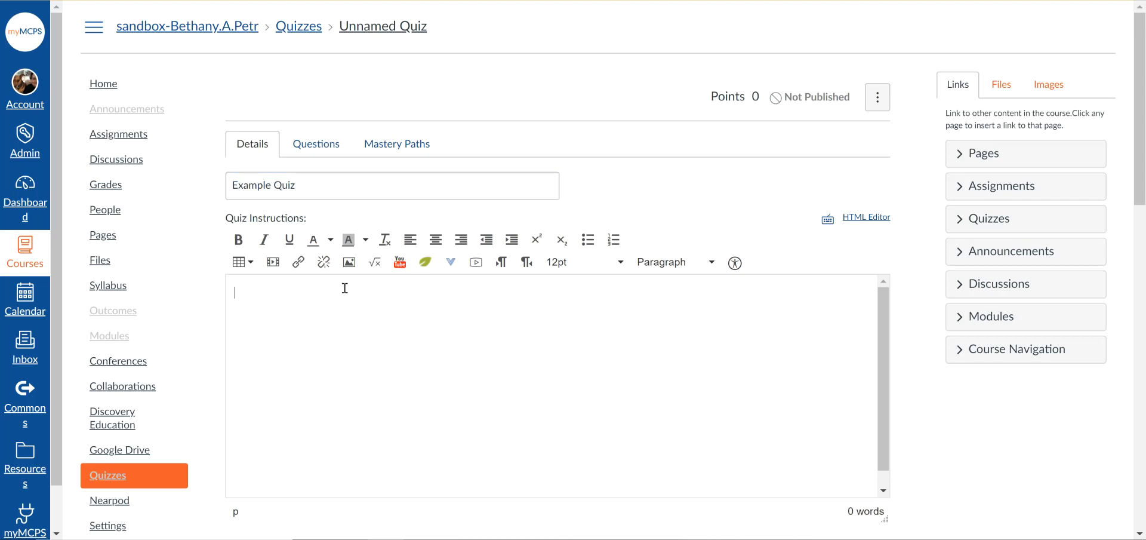
text(Overall instructions go here.)
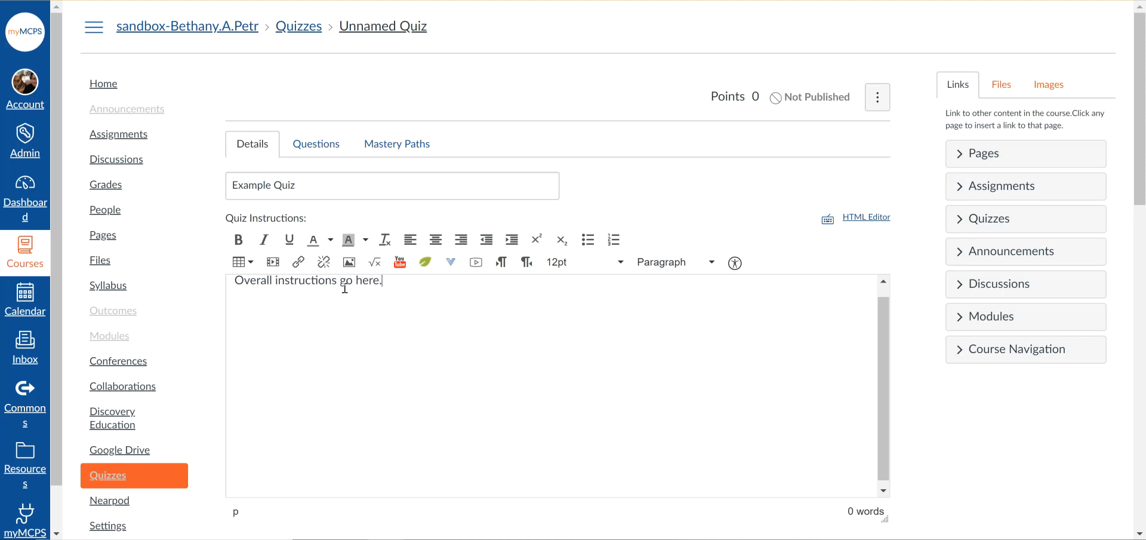
scroll(345, 288, down, 1)
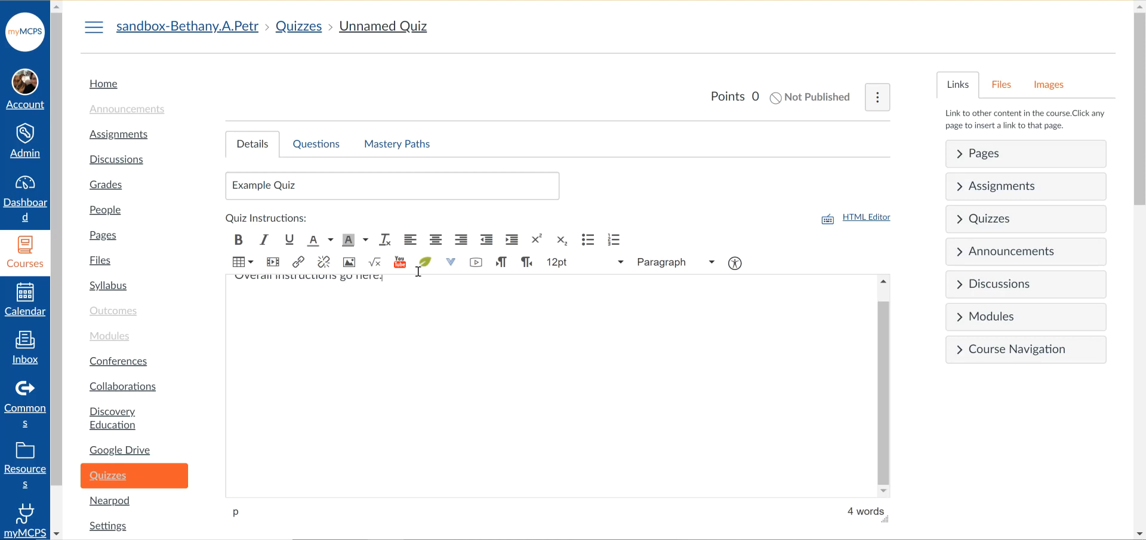
Add a new multiple choice question with the question text "This is a multiple choice question".
click(305, 144)
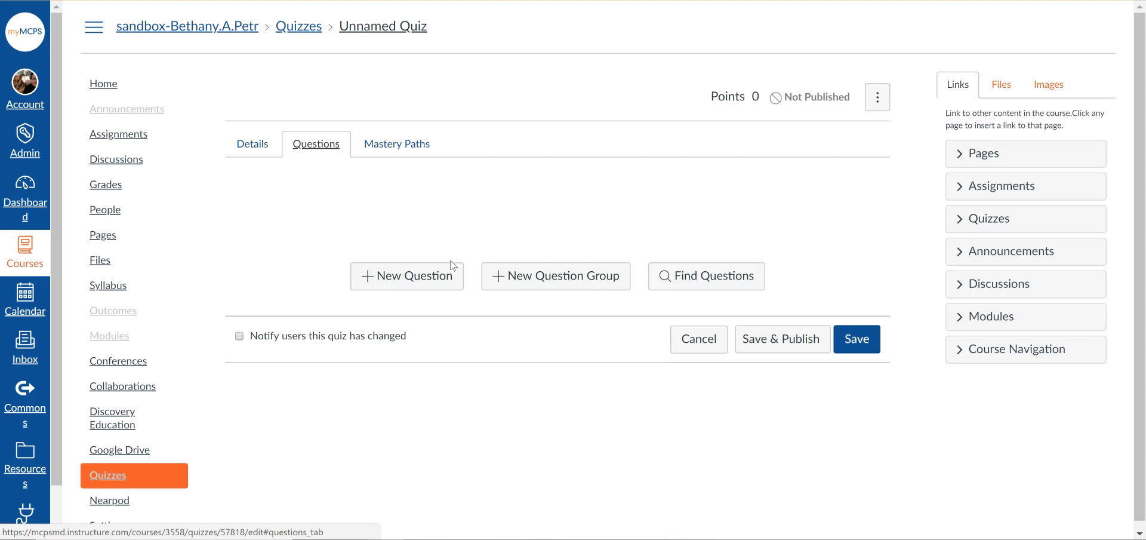
click(435, 275)
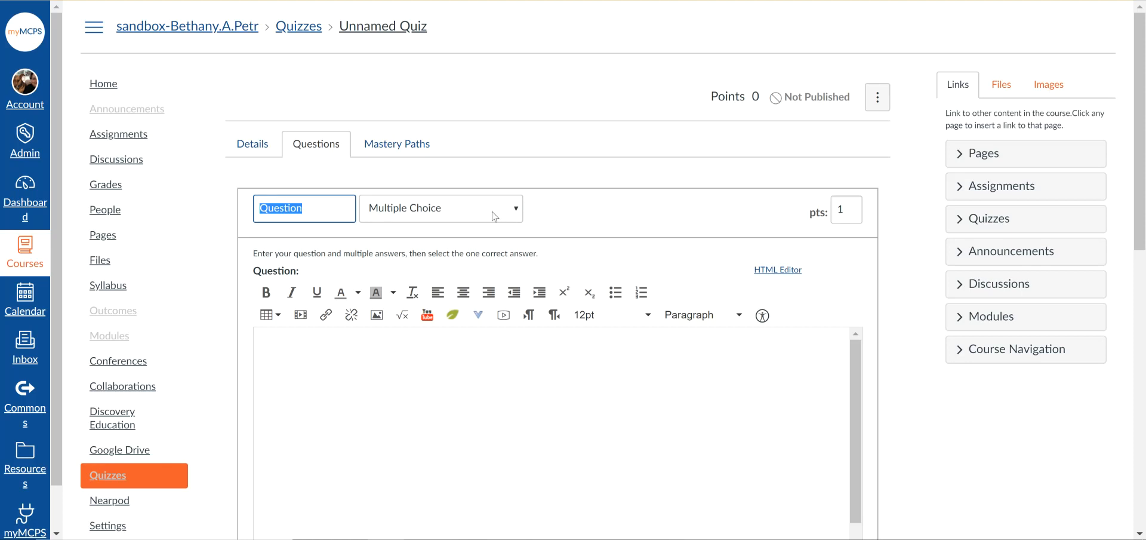
scroll(580, 206, down, 2)
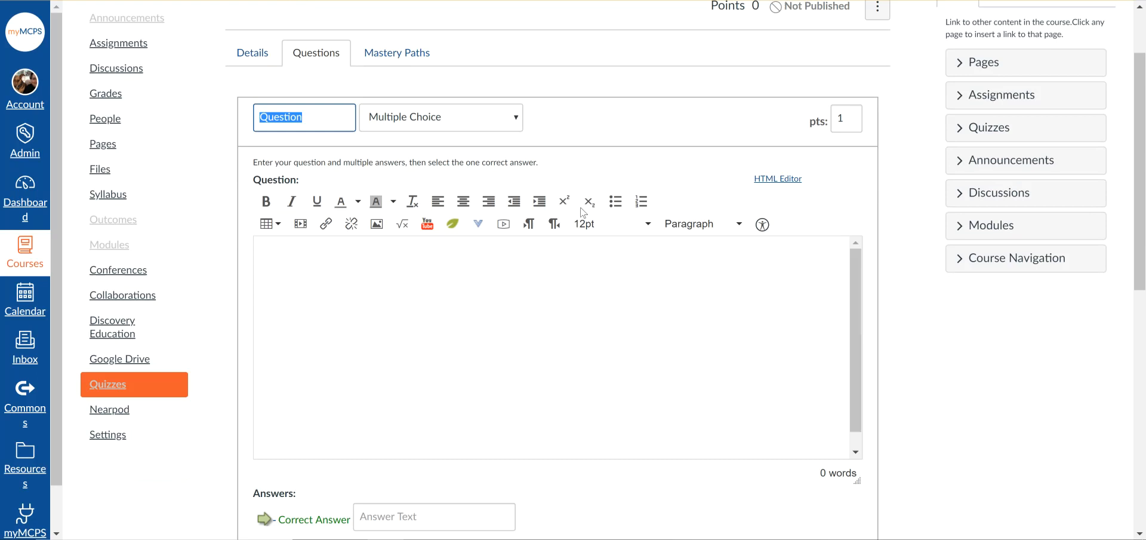
click(563, 277)
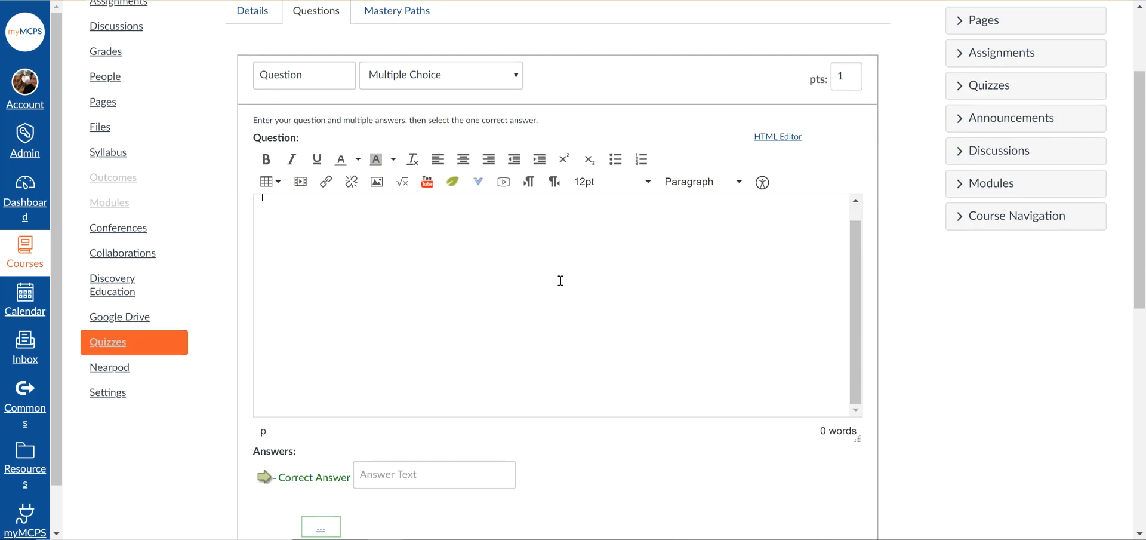
scroll(561, 279, down, 2)
scroll(561, 280, down, 2)
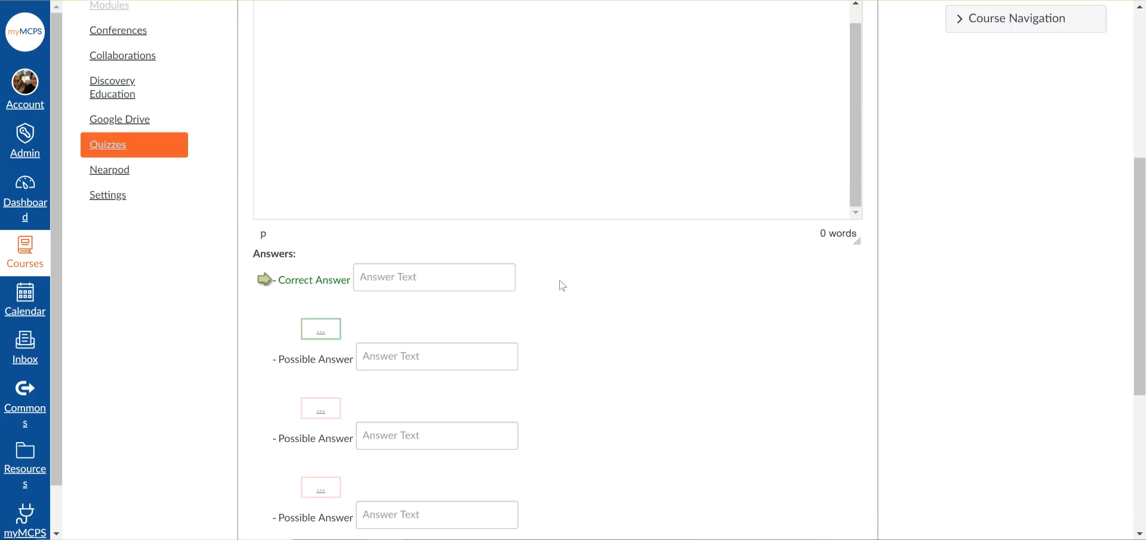
click(423, 276)
scroll(424, 275, up, 4)
click(444, 302)
text(This is a mu)
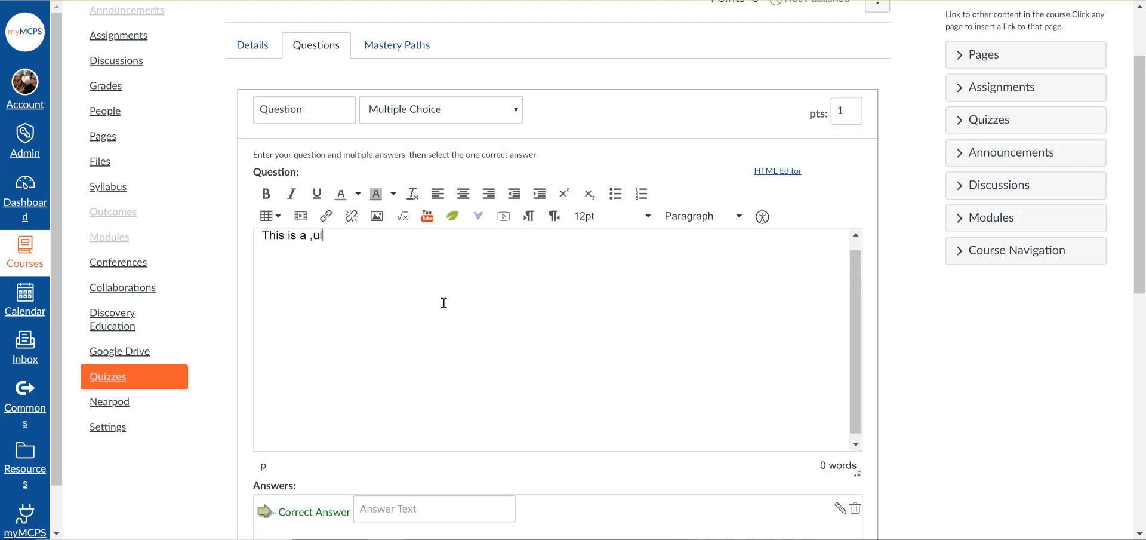
text(tliple choice question)
double_click(340, 234)
text(multiple)
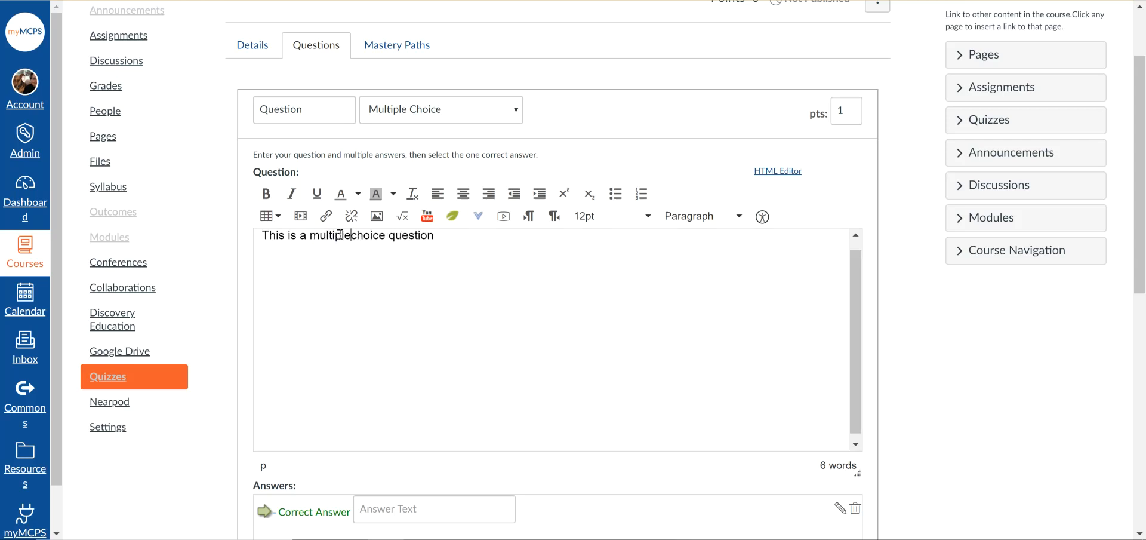
Enter "Right answer" as the correct answer and give it the comment "Good job - that is correct!".
scroll(388, 348, down, 1)
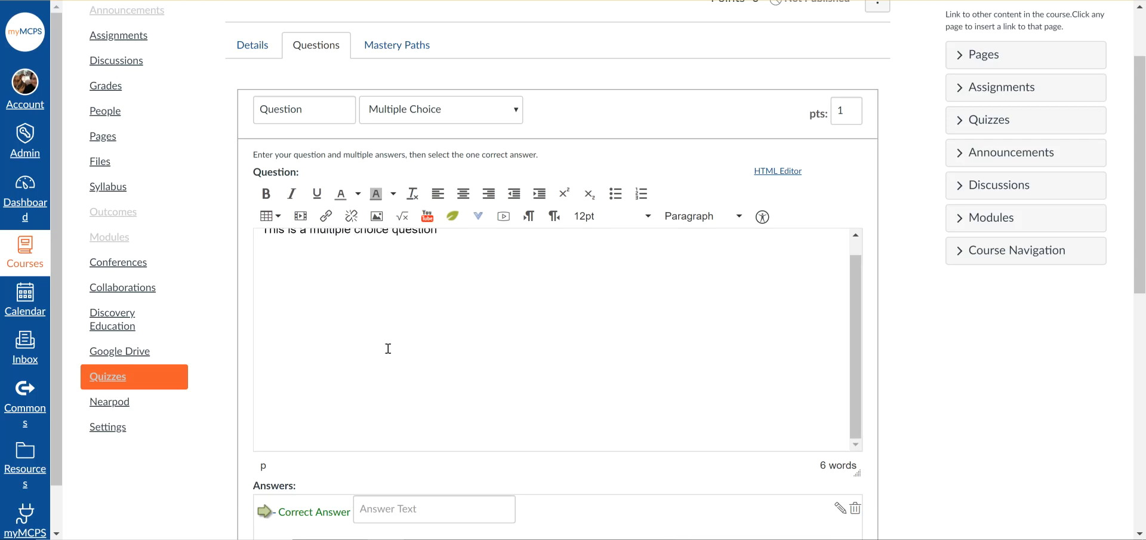
scroll(388, 348, down, 4)
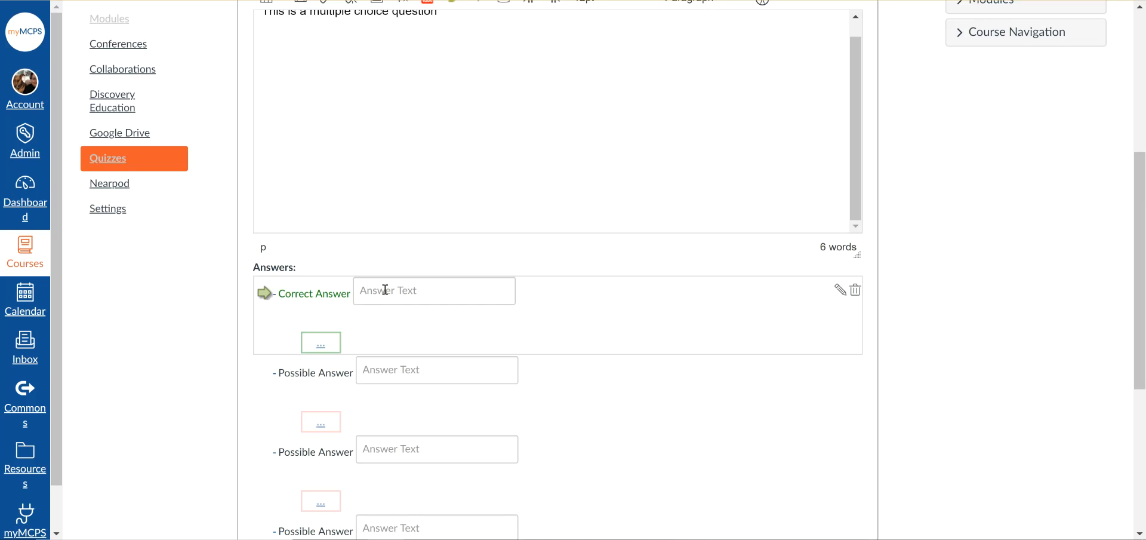
click(385, 289)
text(Righ)
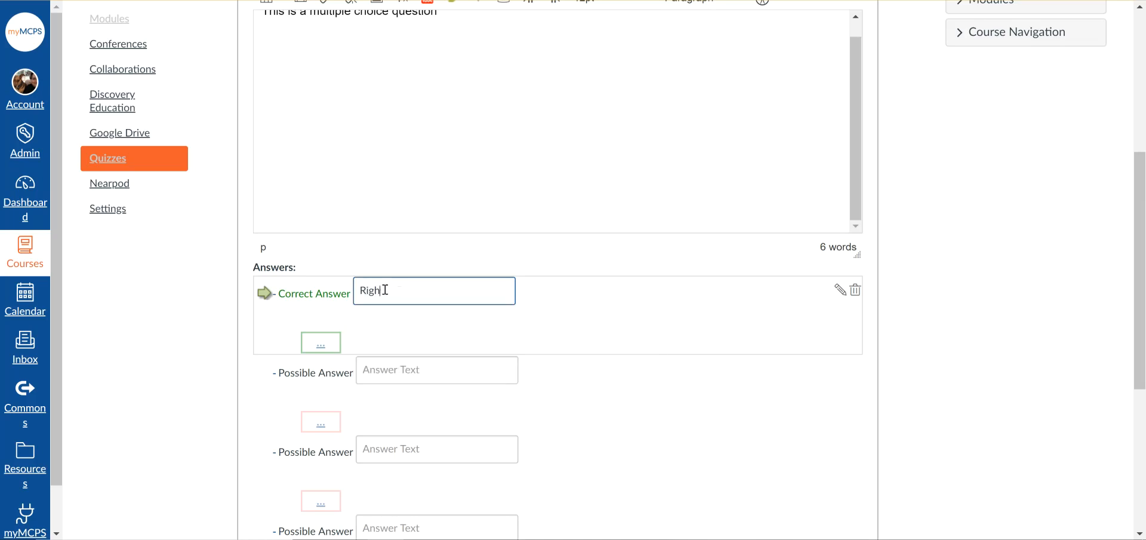
text(t answer)
click(326, 343)
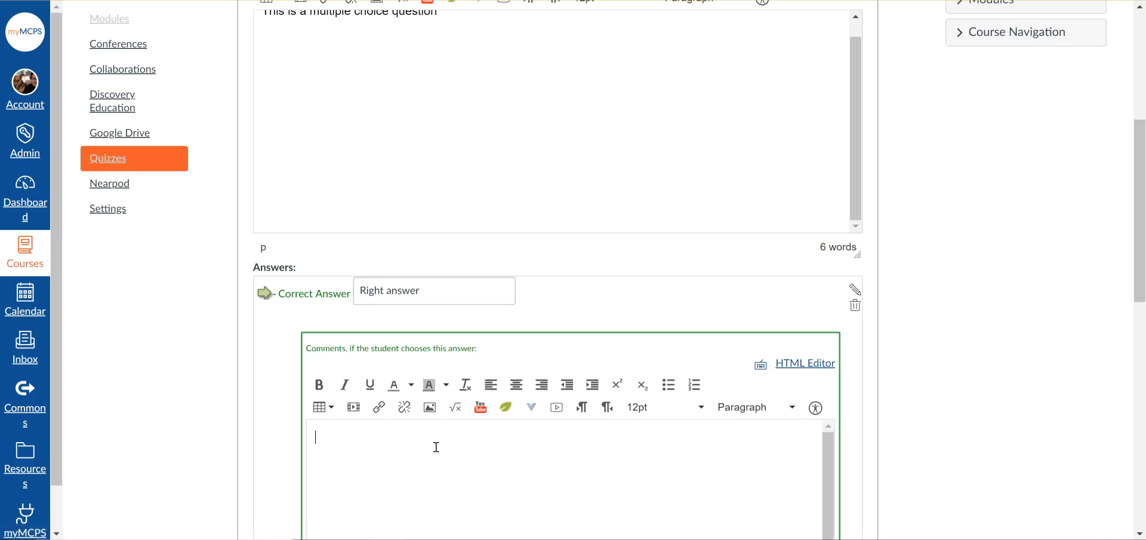
text(Good job - that is correct!)
scroll(436, 447, down, 1)
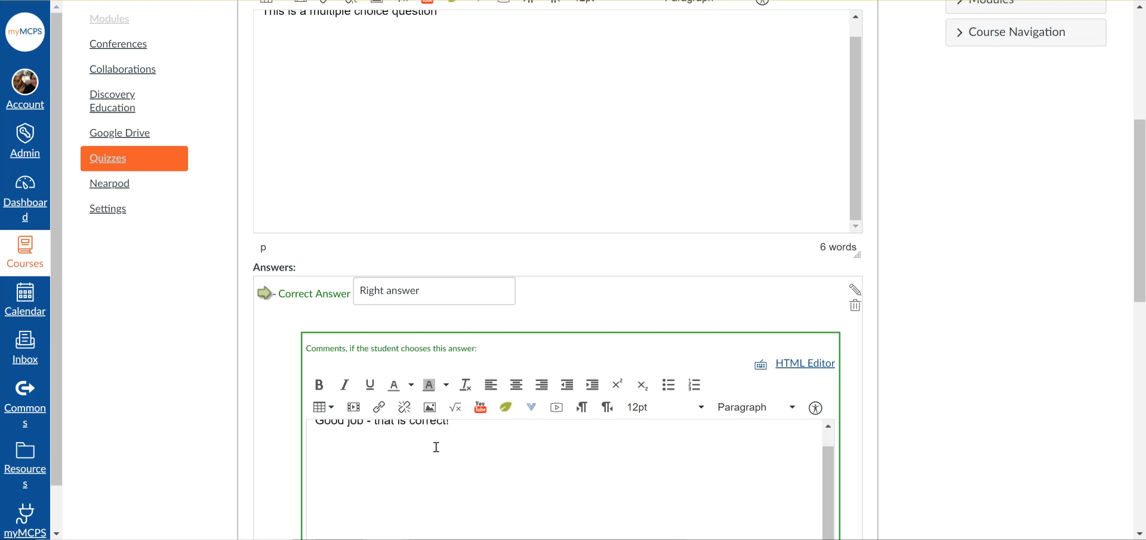
Enter "wrong answer" as the first possible answer and give it the comment "Explain why not the answer".
scroll(907, 299, down, 8)
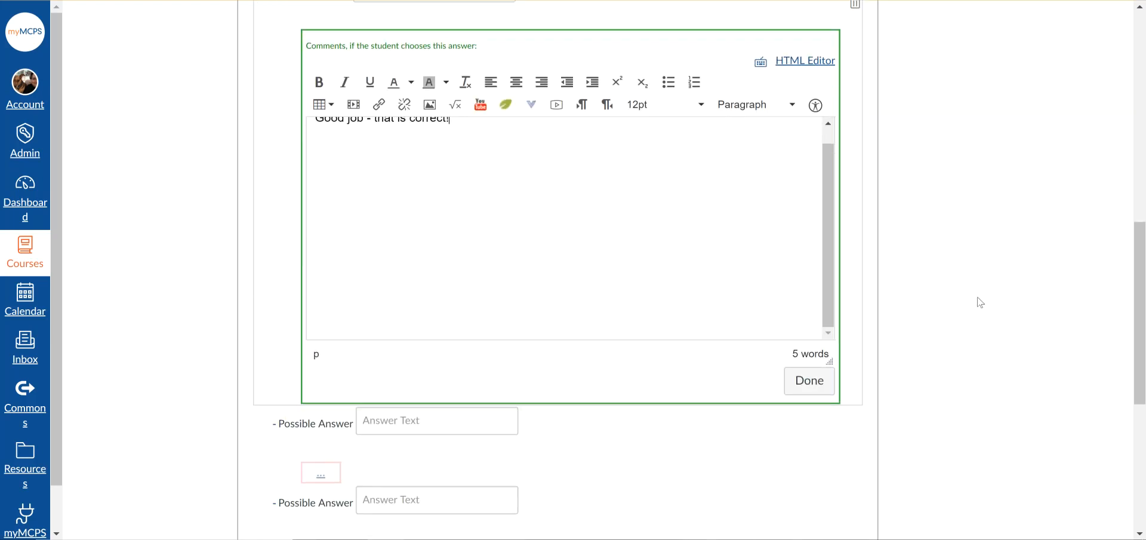
click(382, 273)
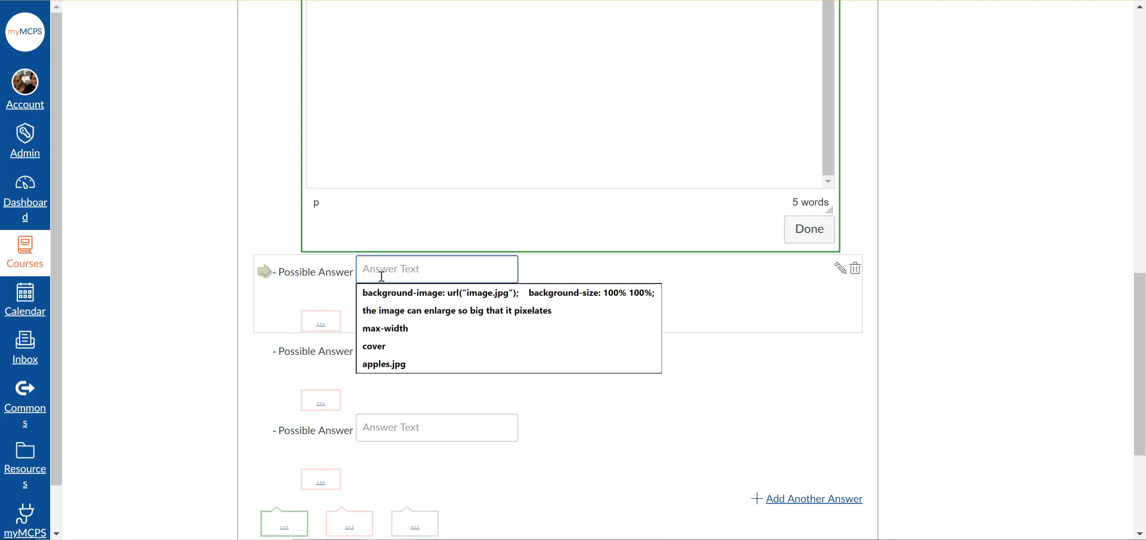
text(wrong answer)
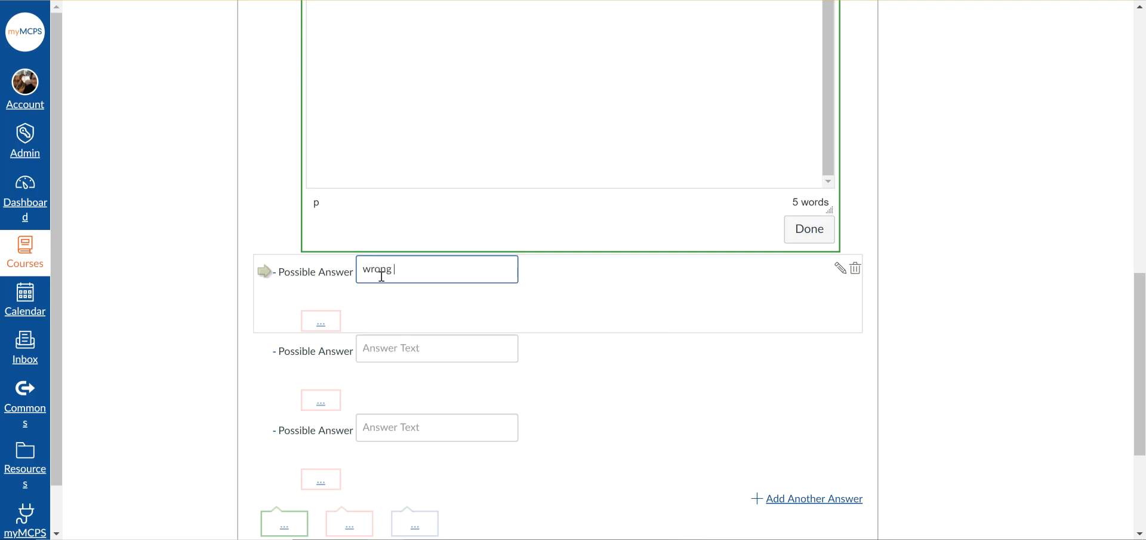
click(322, 319)
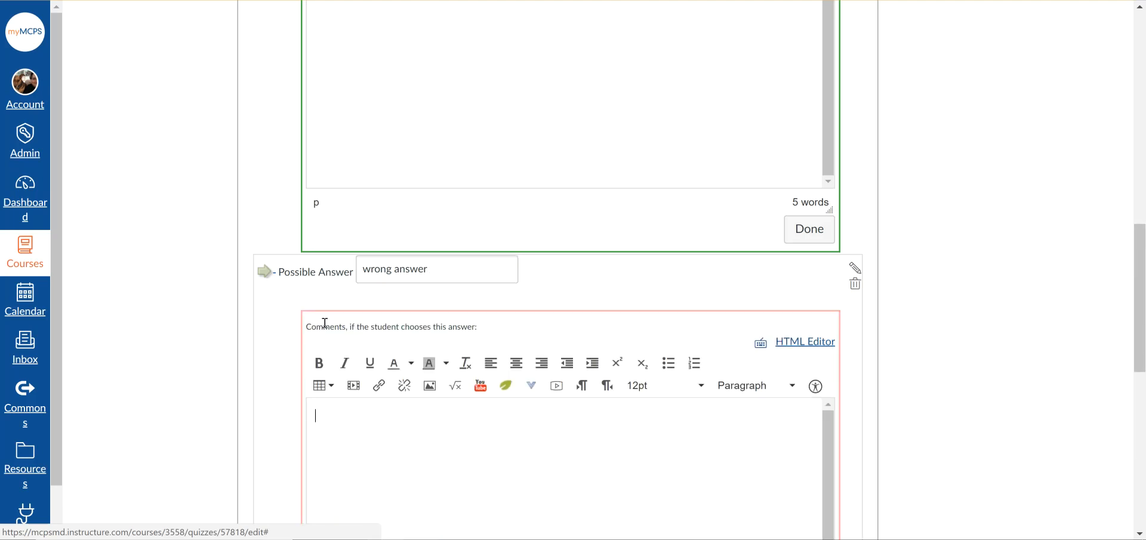
text(W)
key(BackSpace)
text(Exmap)
key(BackSpace)
key(BackSpace)
key(BackSpace)
text(plain why not the answer)
scroll(1073, 354, down, 2)
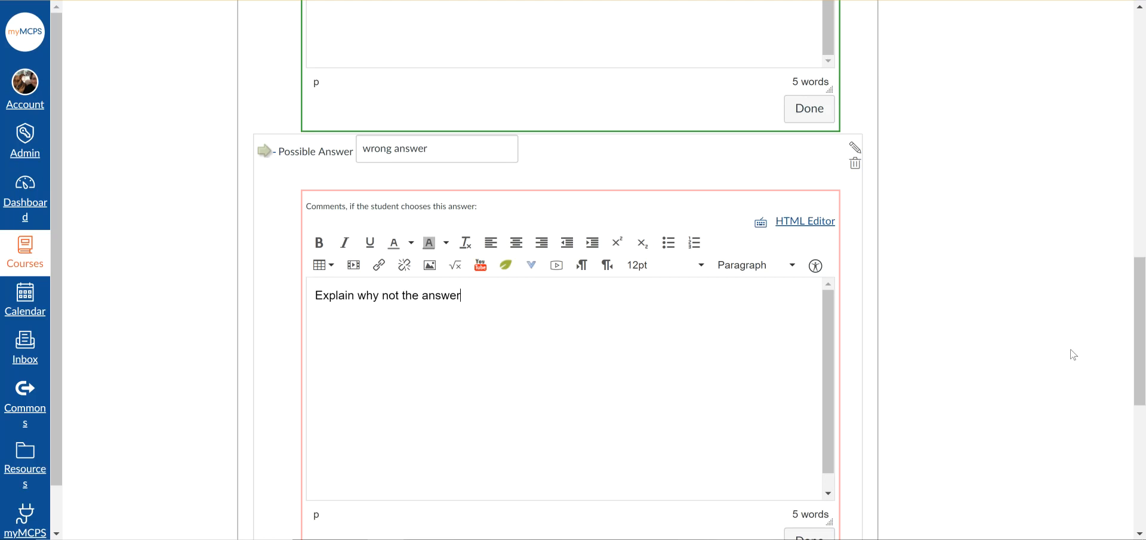
Finish editing the comments of both the wrong answer and the correct answer.
scroll(1072, 353, down, 8)
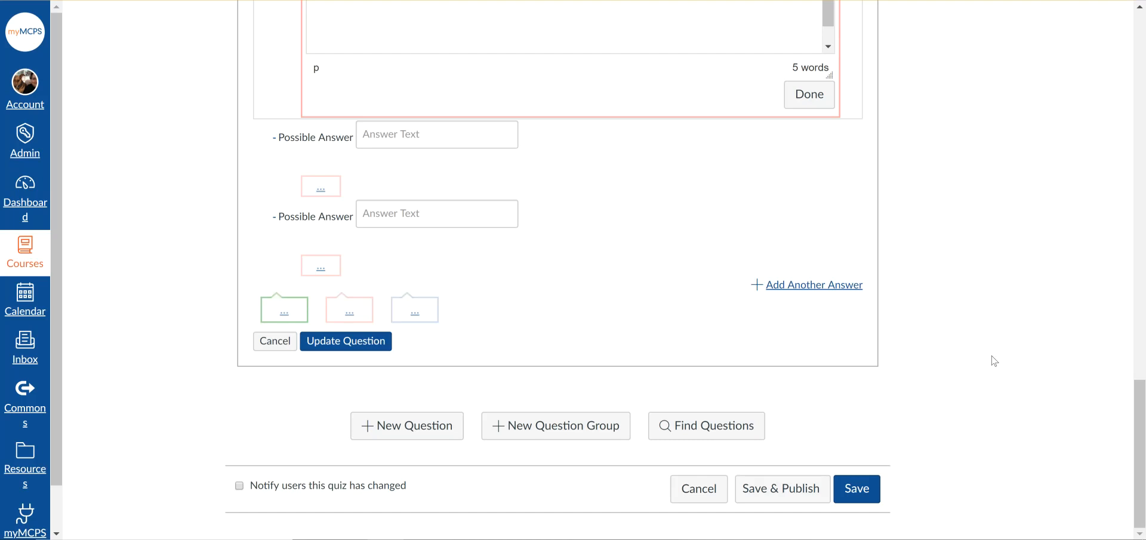
scroll(992, 361, up, 5)
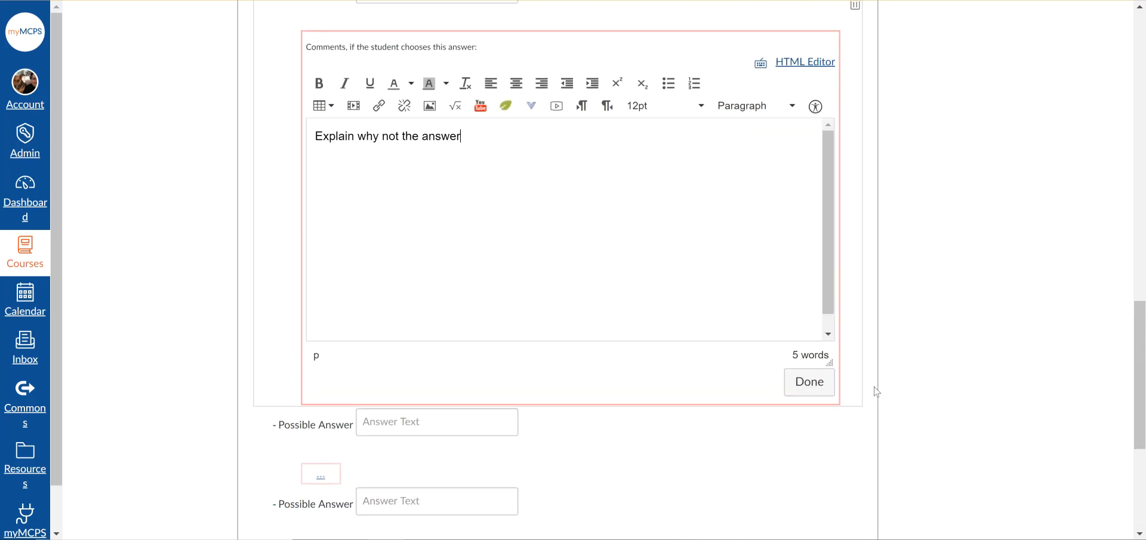
click(824, 379)
scroll(824, 379, up, 4)
scroll(822, 364, up, 2)
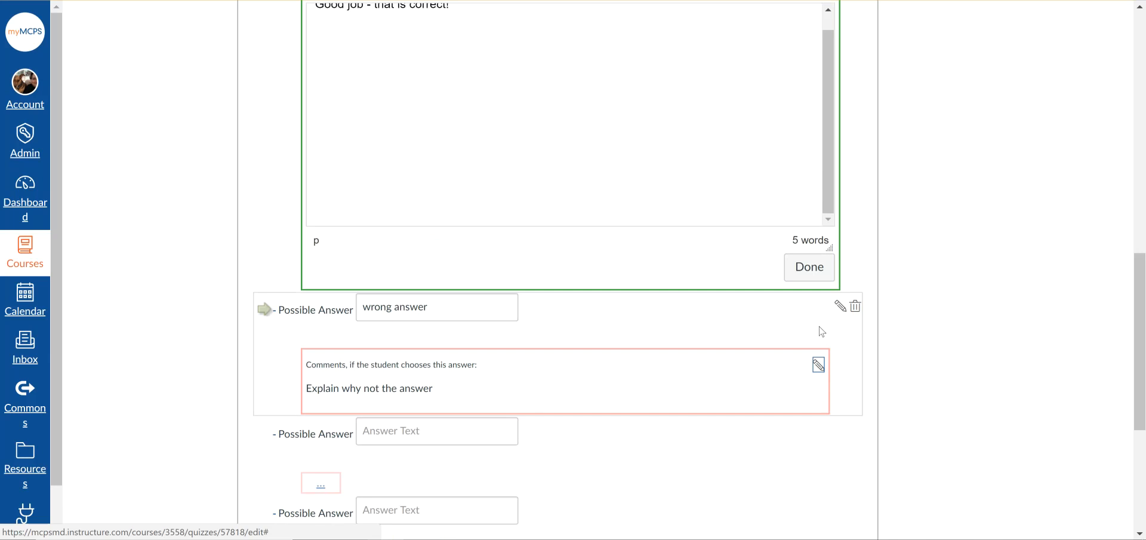
click(810, 266)
scroll(818, 272, up, 5)
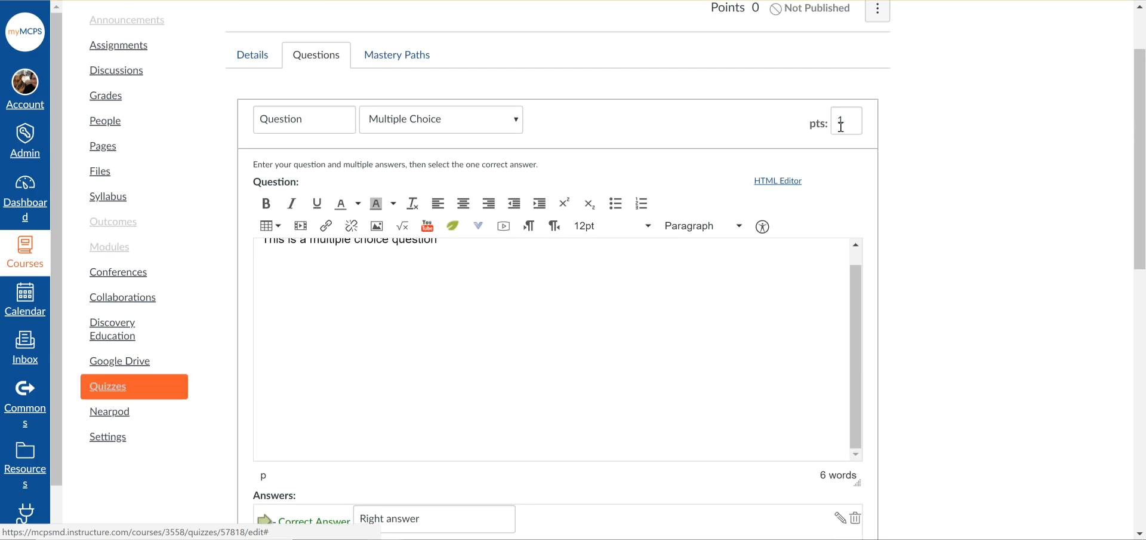
double_click(846, 123)
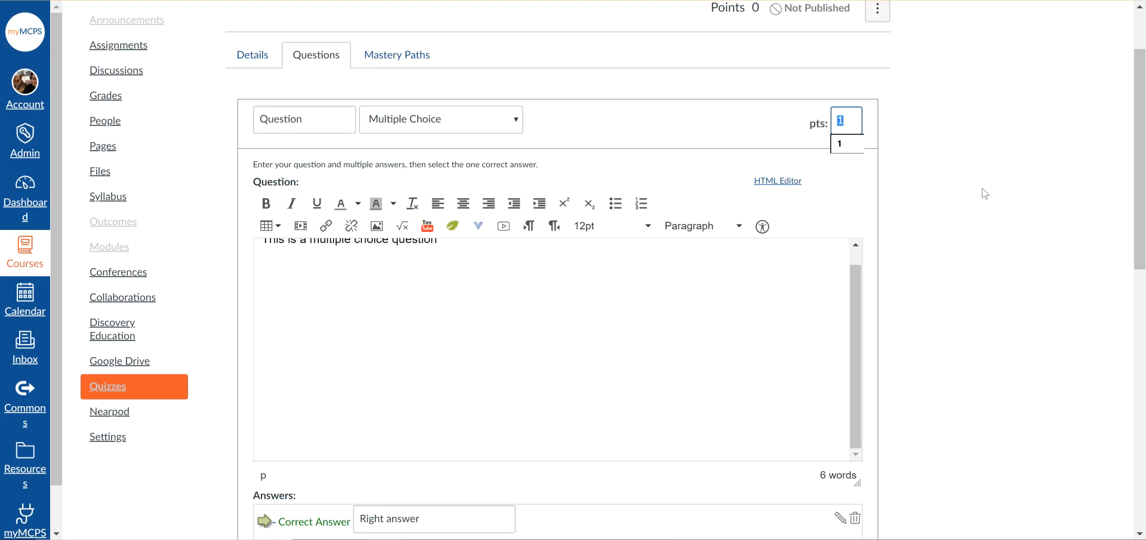
scroll(982, 188, down, 8)
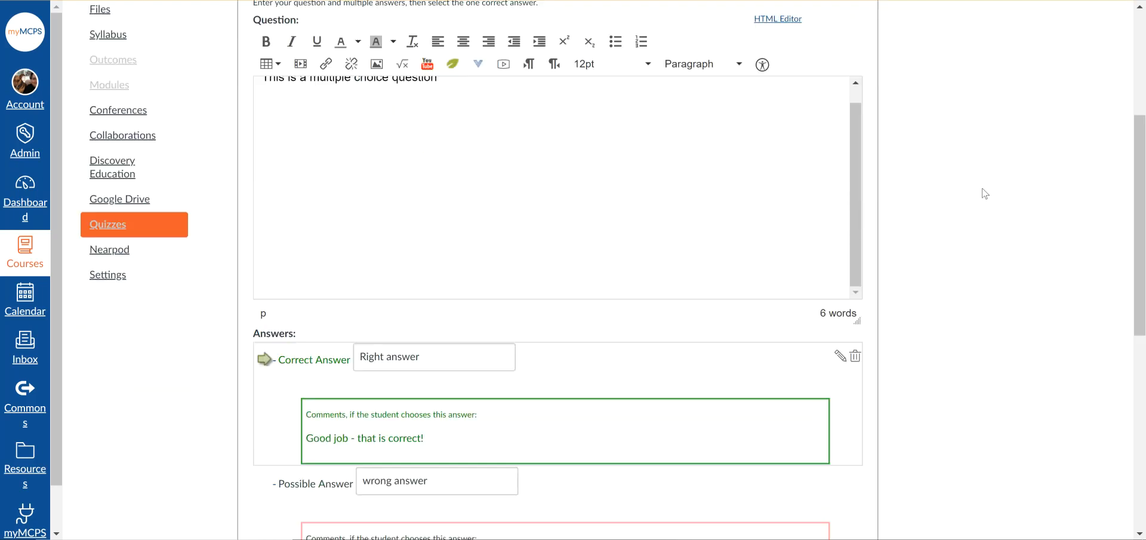
Add a second question to the quiz and set its type to Multiple Dropdowns.
scroll(982, 187, down, 3)
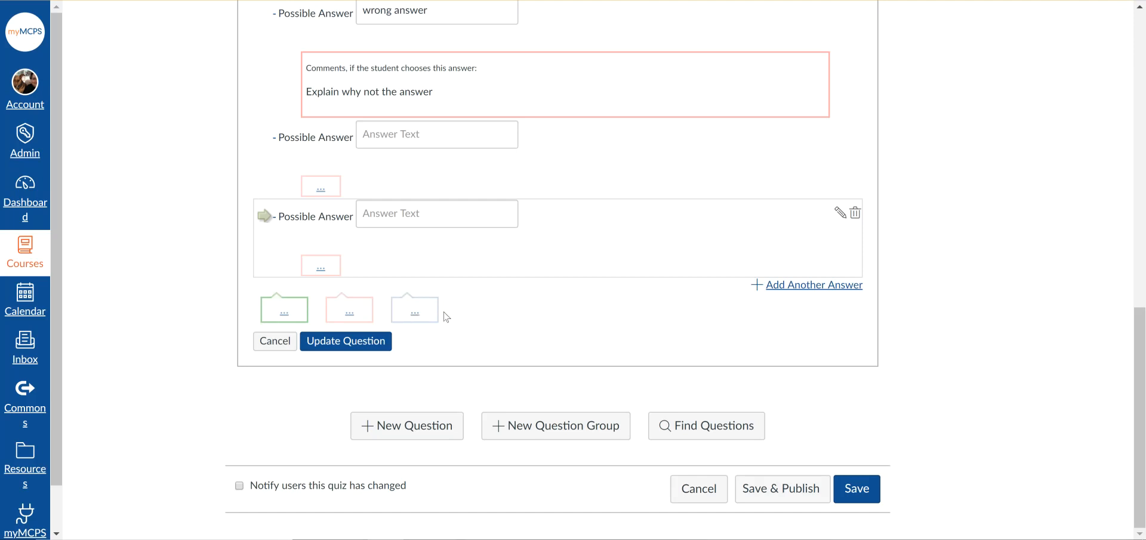
click(409, 425)
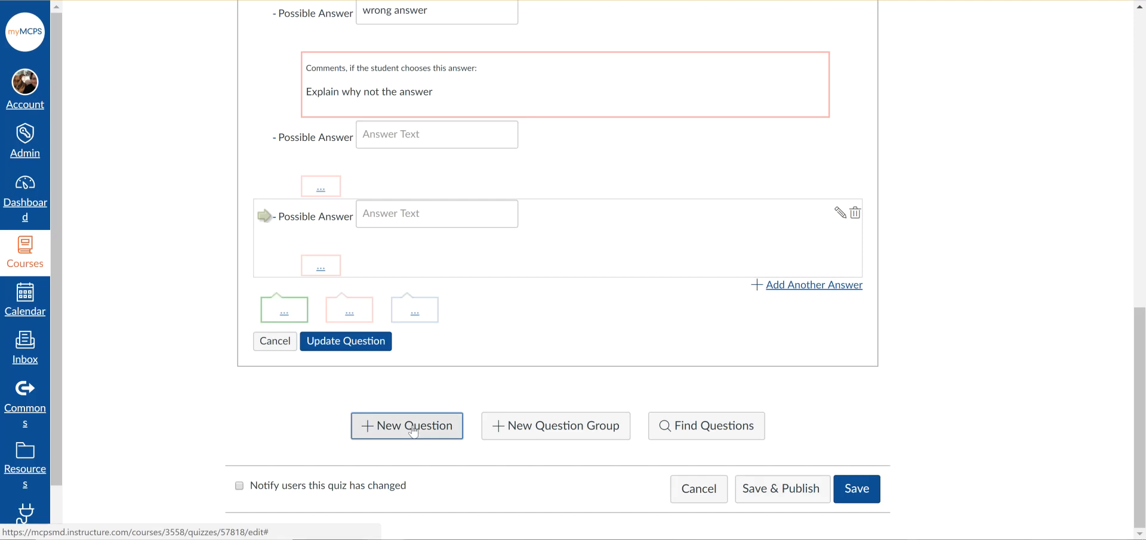
click(416, 325)
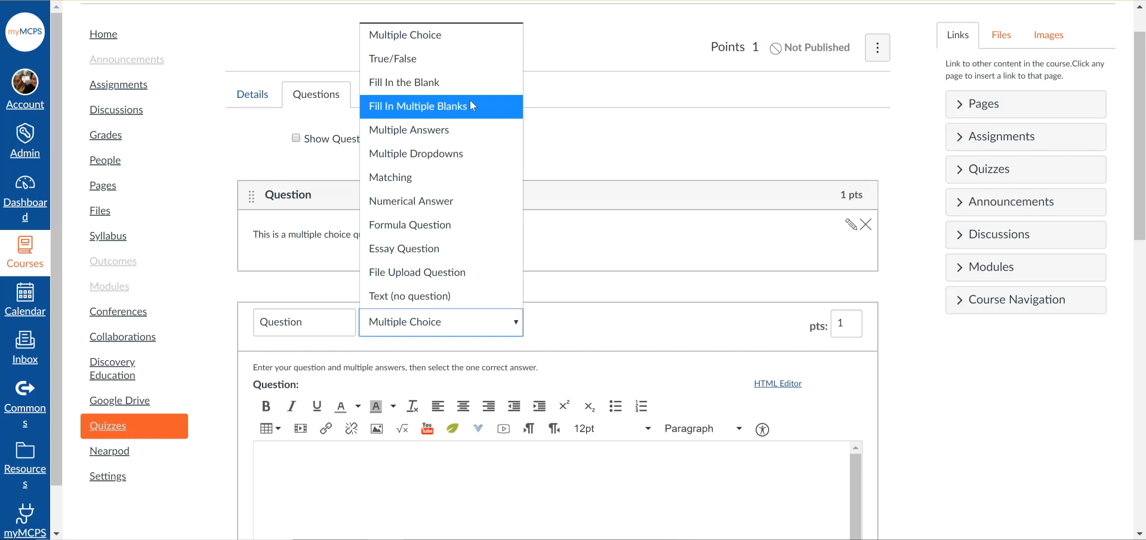
click(453, 157)
Enter "Here is a questions fill in [thing1] and [thing2]" as the dropdown question's text.
scroll(433, 339, down, 3)
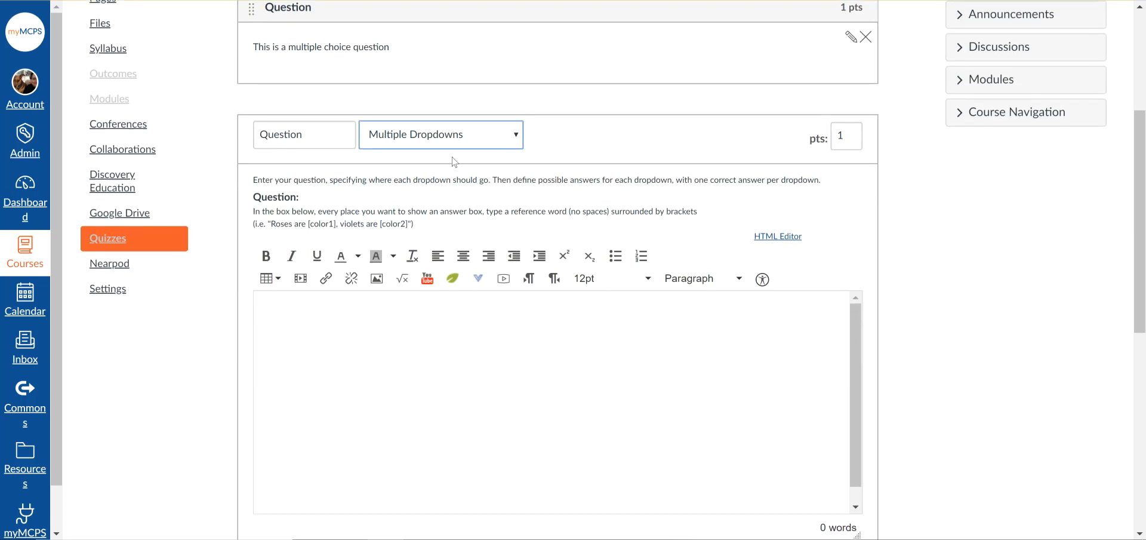
click(433, 339)
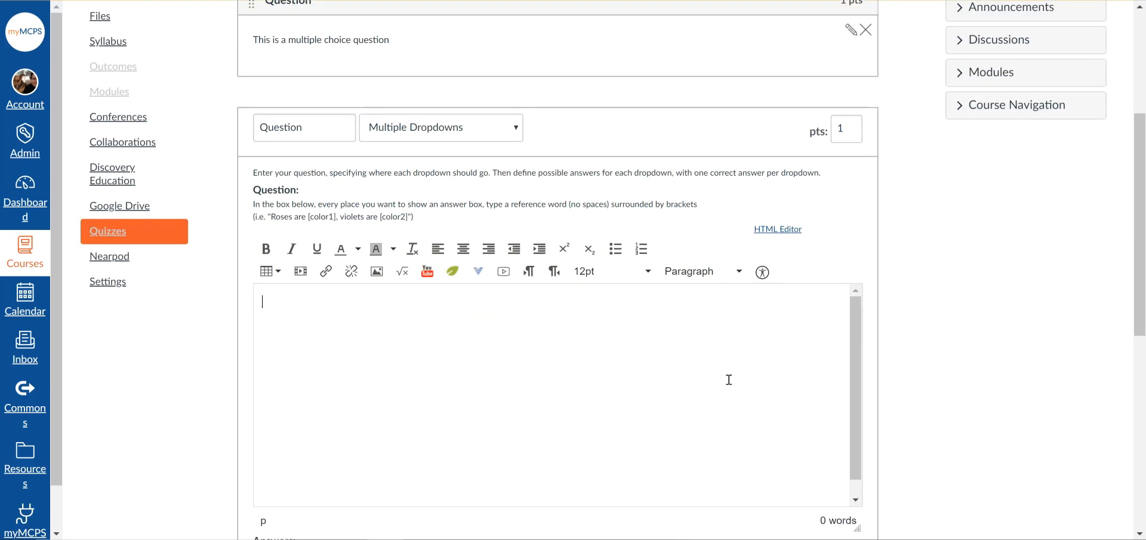
text(Here is a )
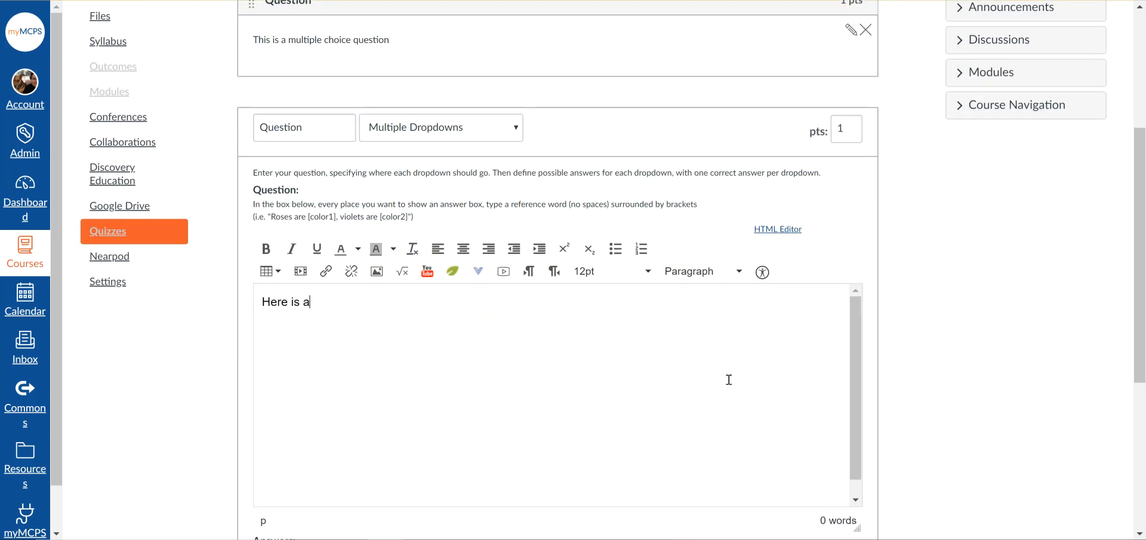
text(questions fill in [)
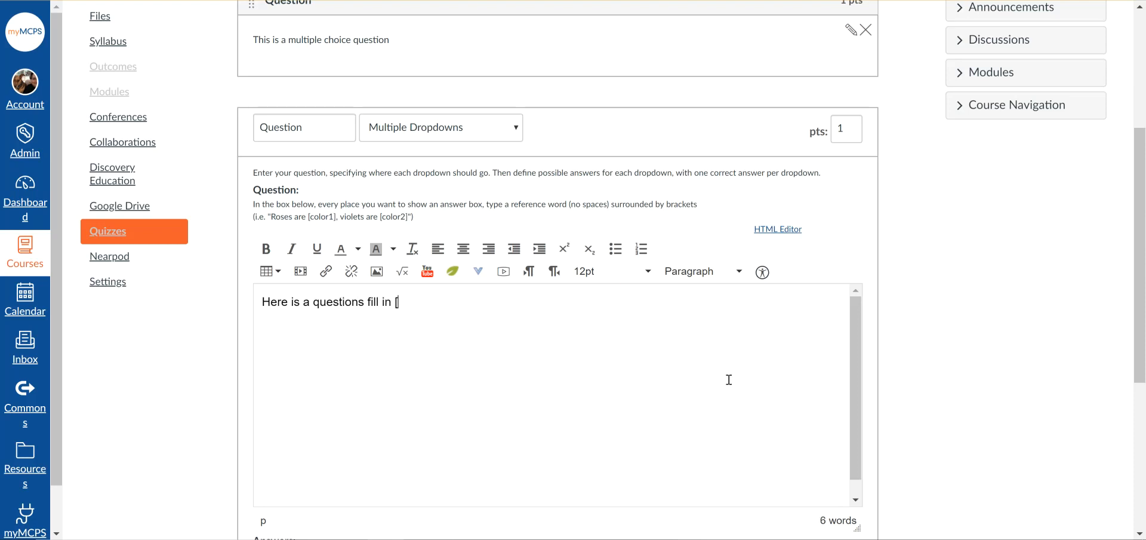
text(thing1] and [thing2])
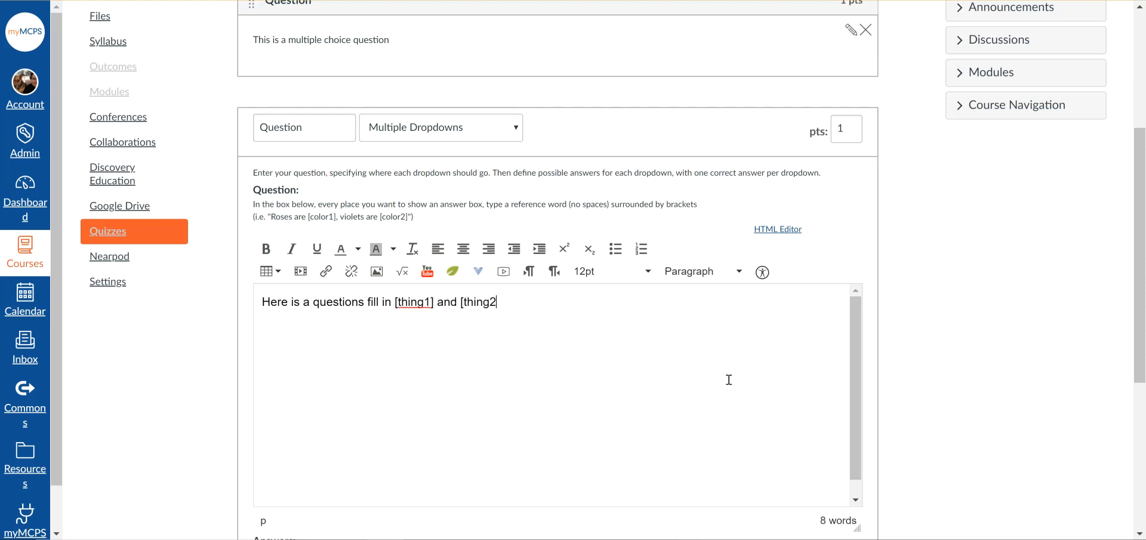
For the thing1 dropdown, enter "right" as the correct answer and "wrong" as the other possible answer.
scroll(728, 379, down, 1)
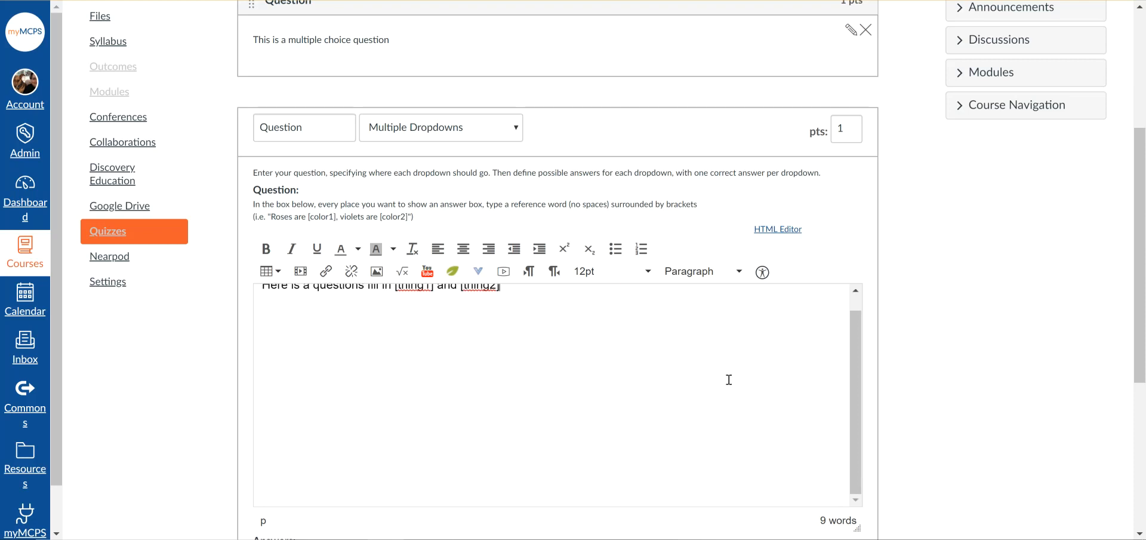
scroll(916, 360, down, 4)
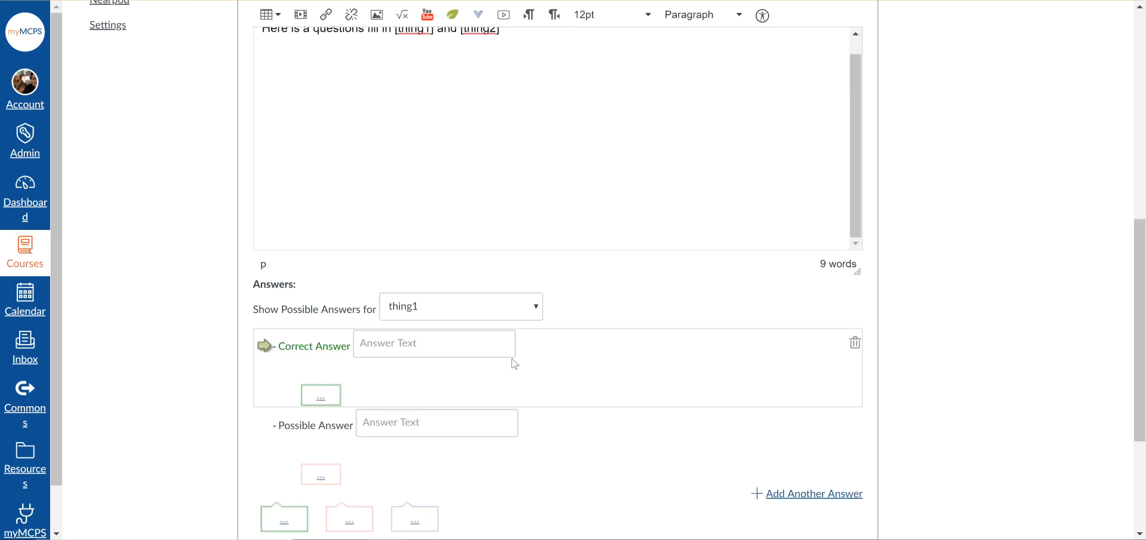
click(474, 317)
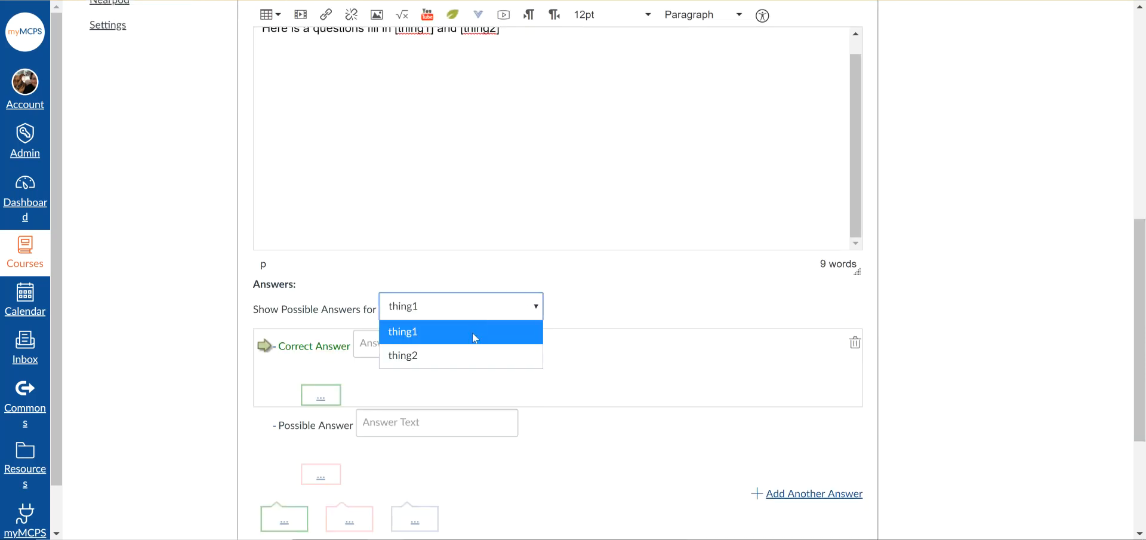
click(475, 338)
click(442, 352)
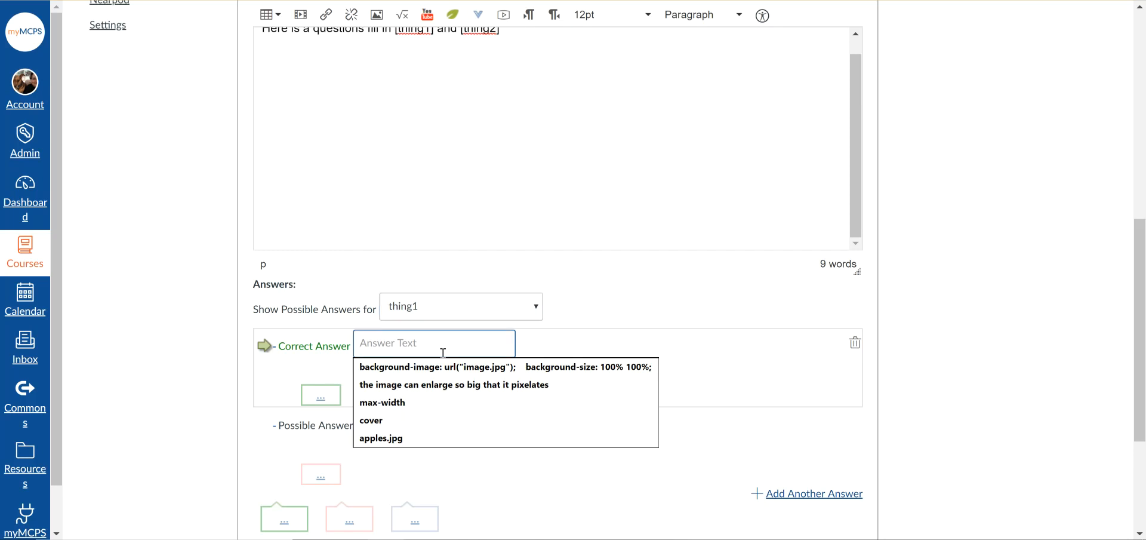
text(right)
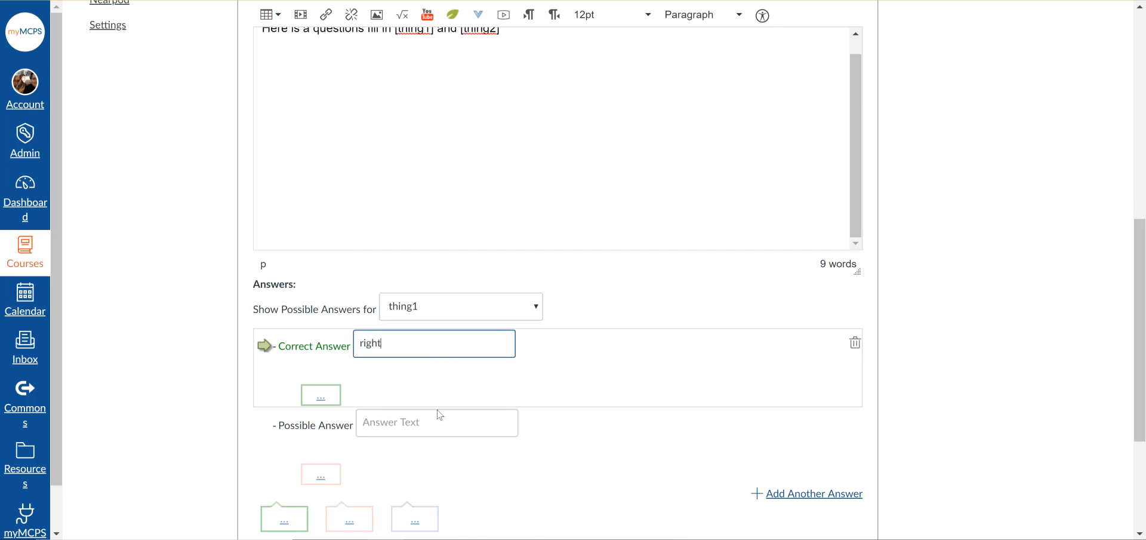
click(438, 421)
text(wrong)
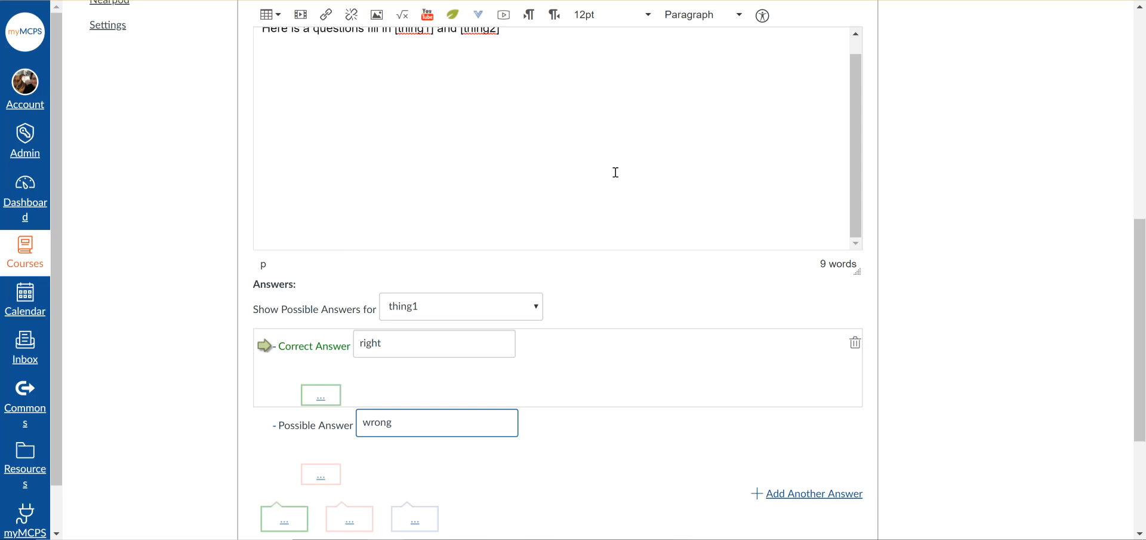
Show the possible answers for thing2 and enter "right" as its correct answer and "wrong" as the other.
click(515, 313)
click(503, 352)
click(441, 351)
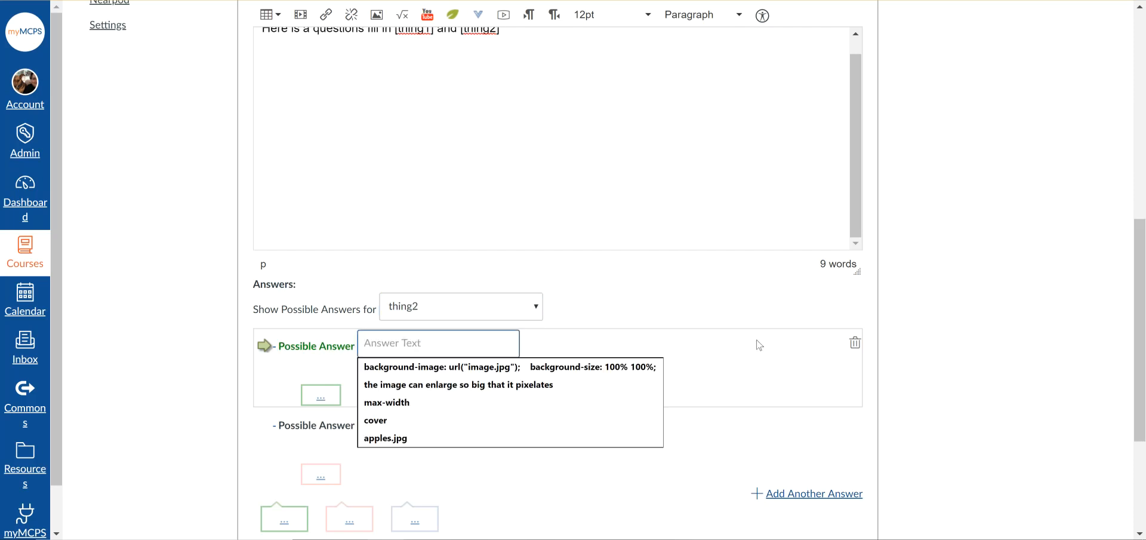
text(right)
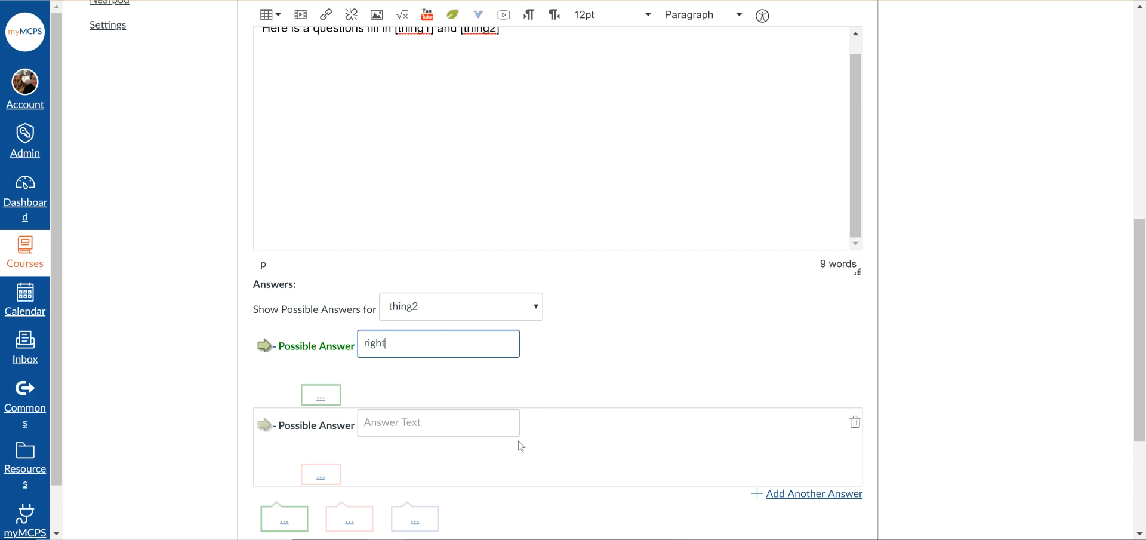
click(475, 422)
text(wrong)
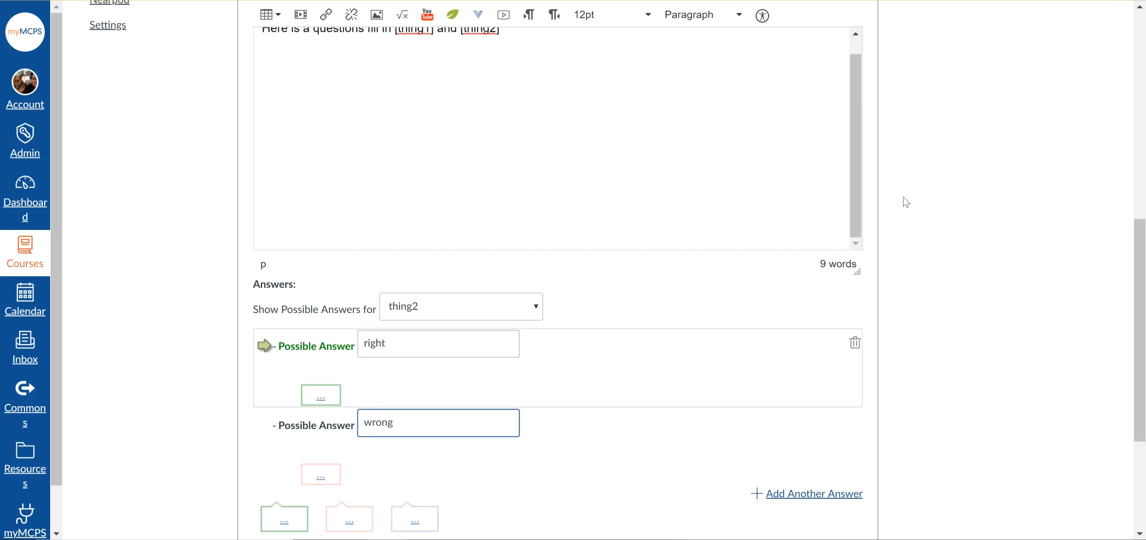
Examine the question types available for the second question, keeping Multiple Dropdowns, and look over the whole question form.
scroll(690, 106, up, 1)
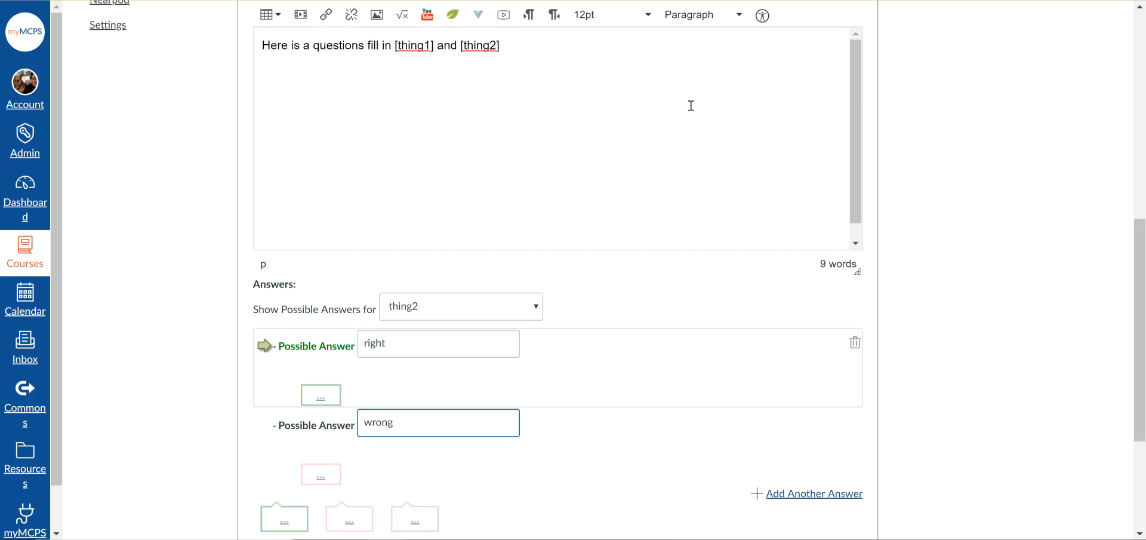
scroll(982, 144, up, 5)
click(522, 197)
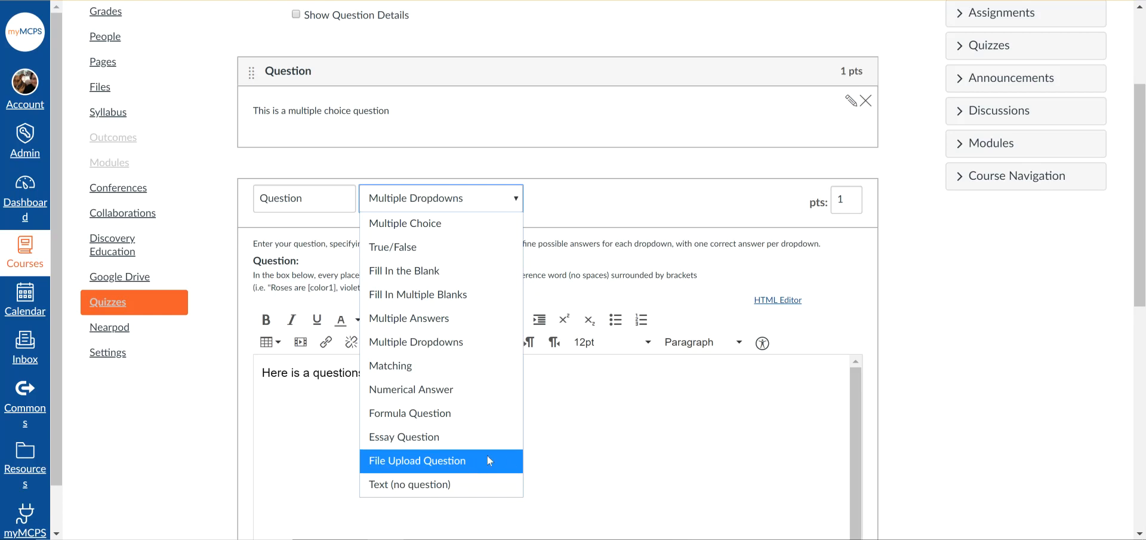
key(Escape)
scroll(486, 456, down, 1)
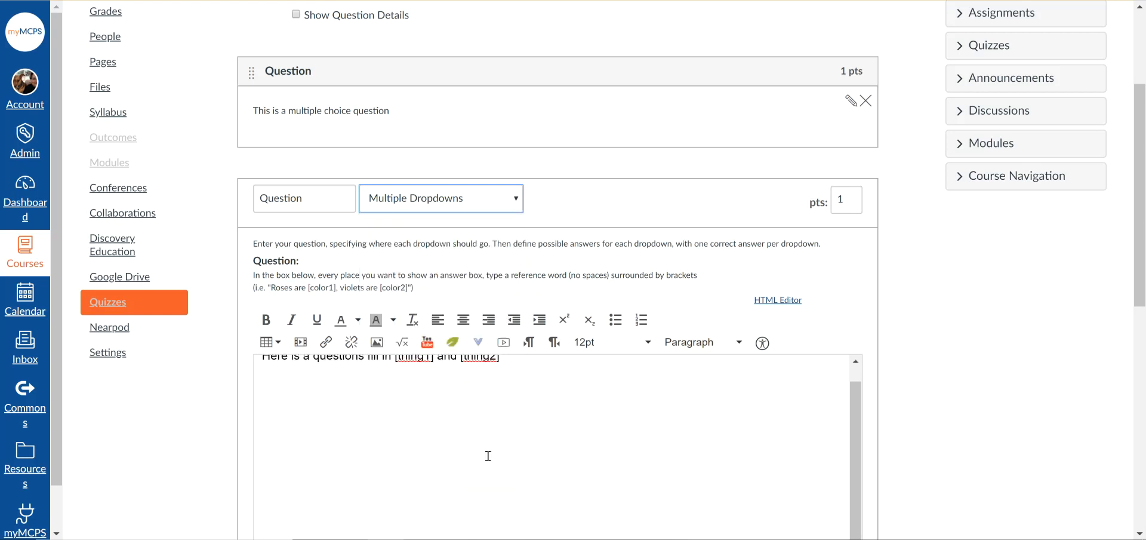
click(467, 207)
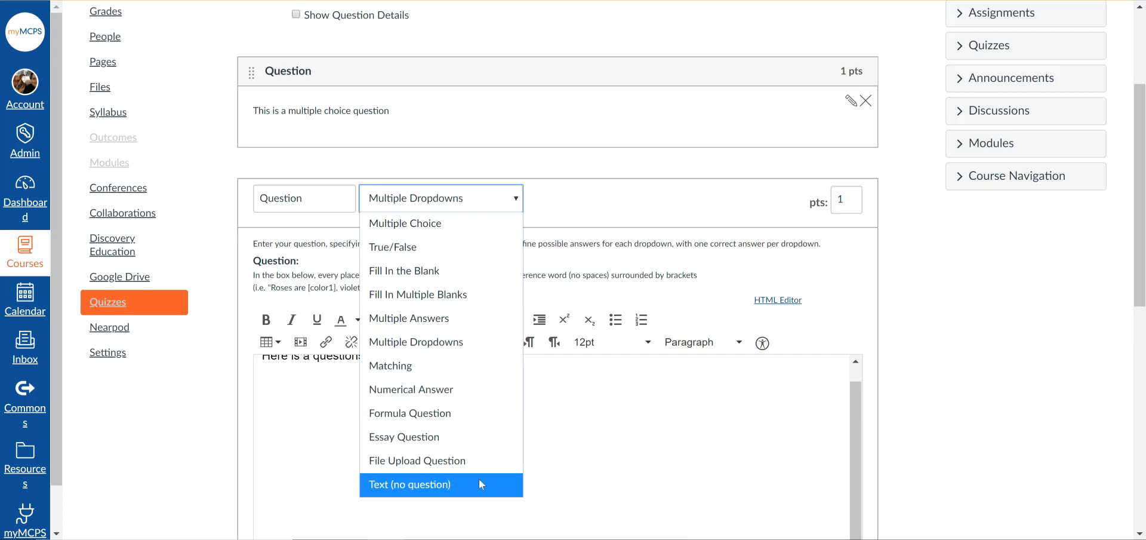
scroll(956, 374, down, 4)
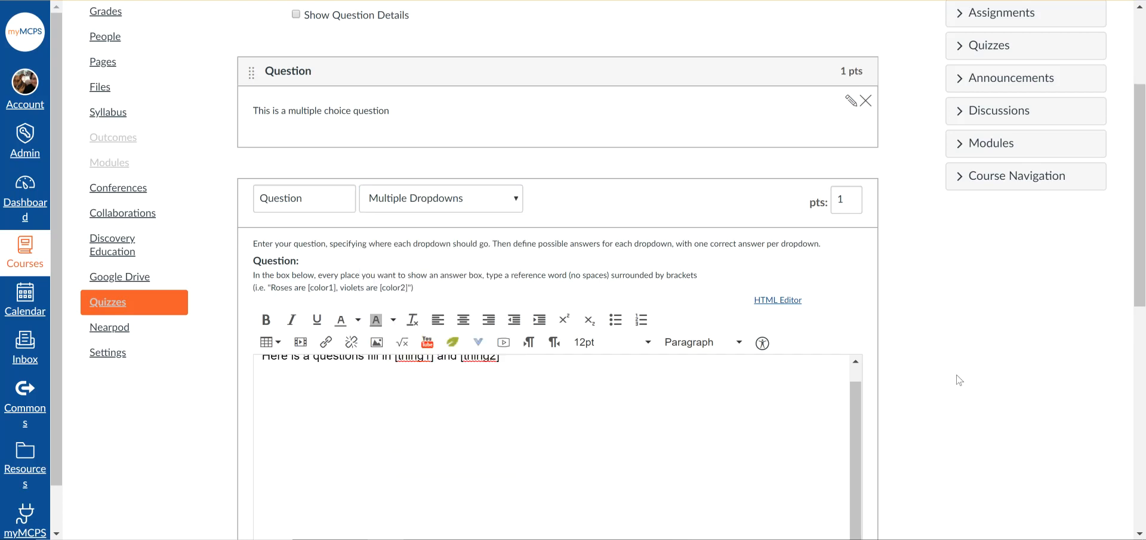
scroll(956, 374, down, 5)
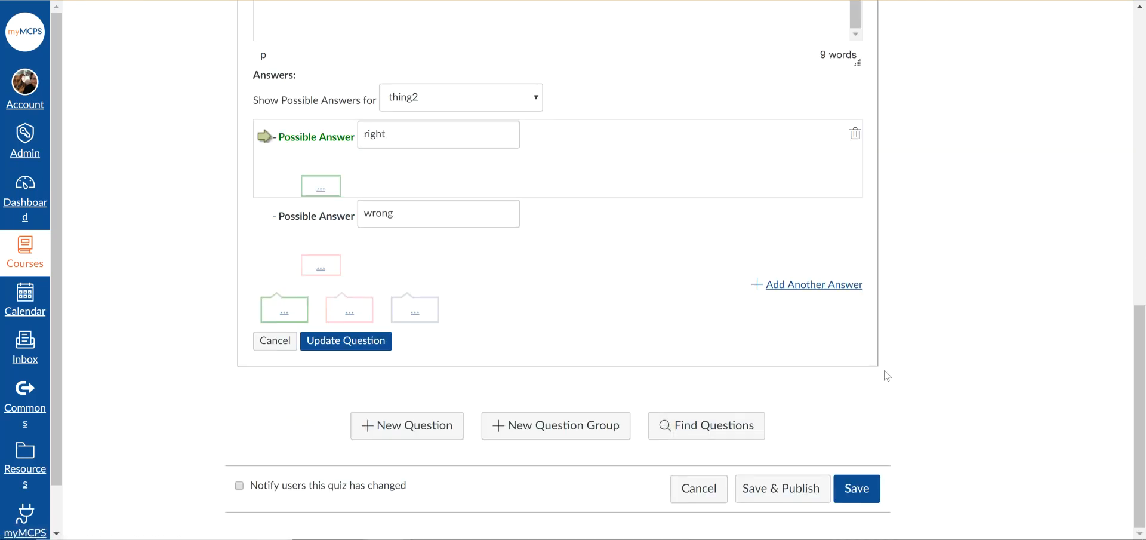
scroll(884, 371, up, 10)
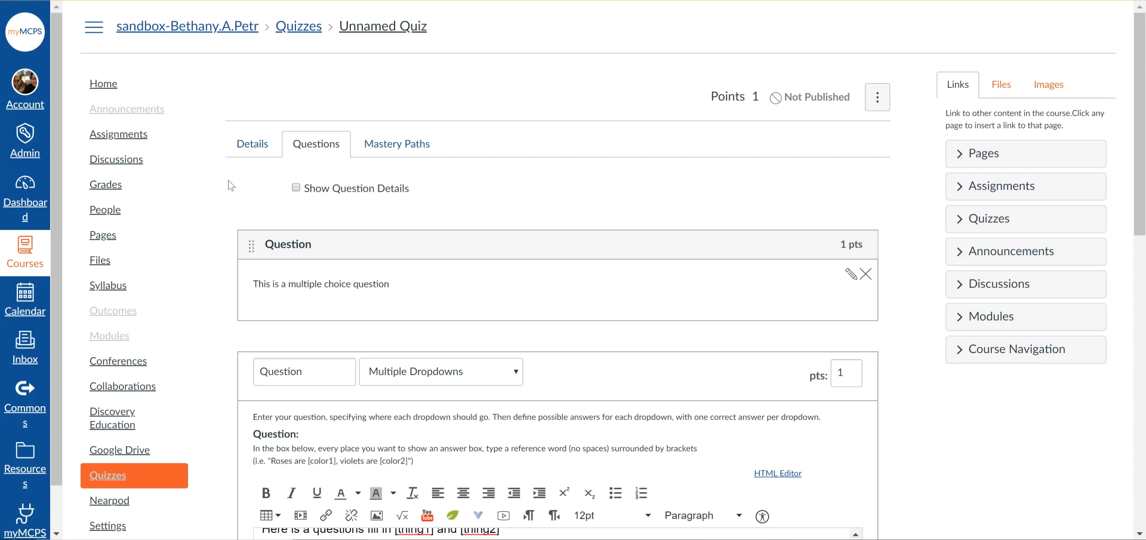
Go to the quiz details, check the available quiz types while keeping Graded Quiz, and enable Shuffle Answers.
click(253, 147)
scroll(627, 265, down, 4)
scroll(627, 265, down, 3)
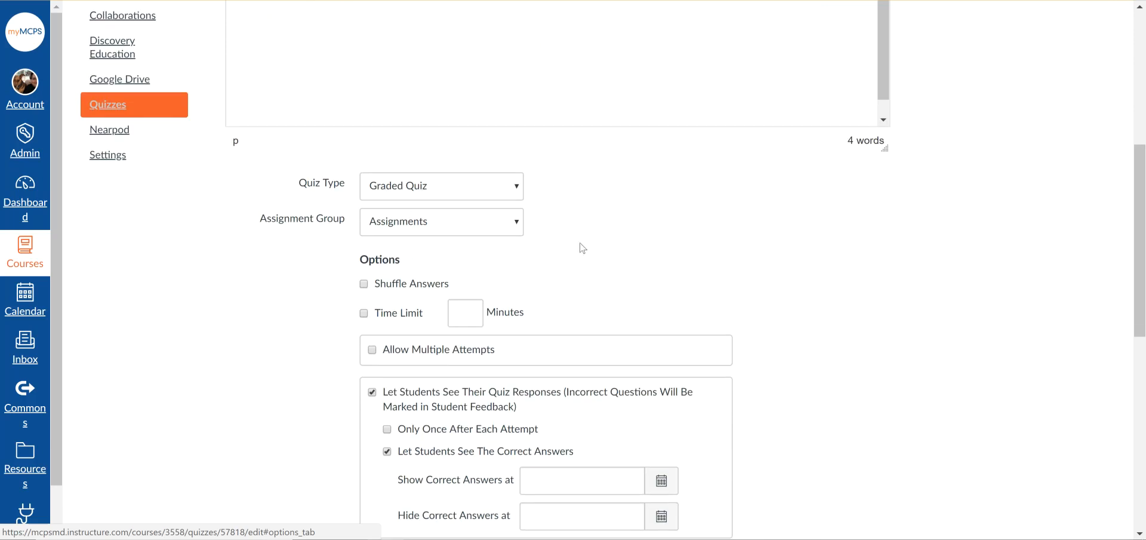
click(508, 185)
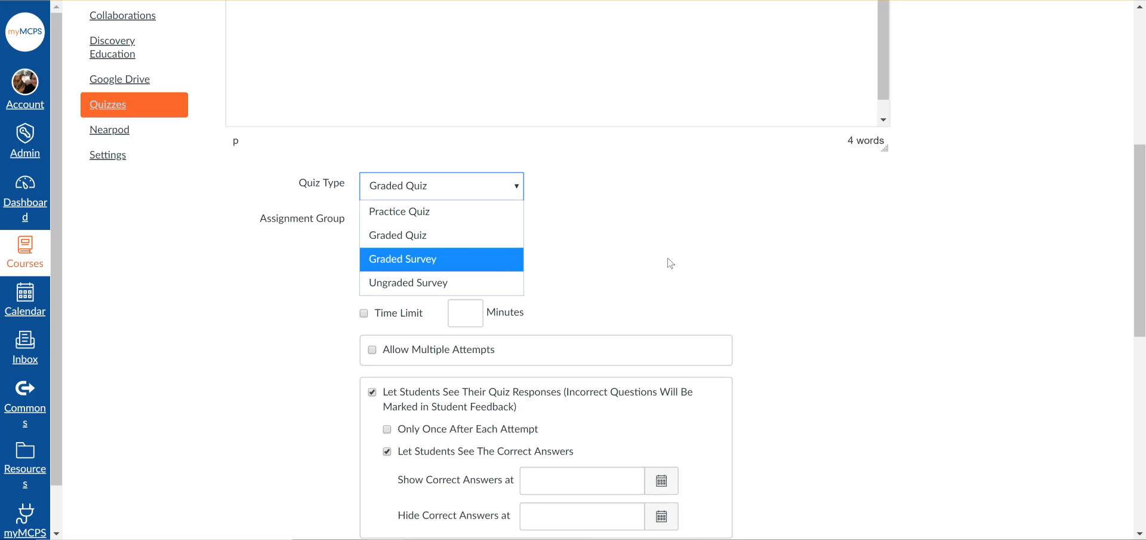
click(238, 298)
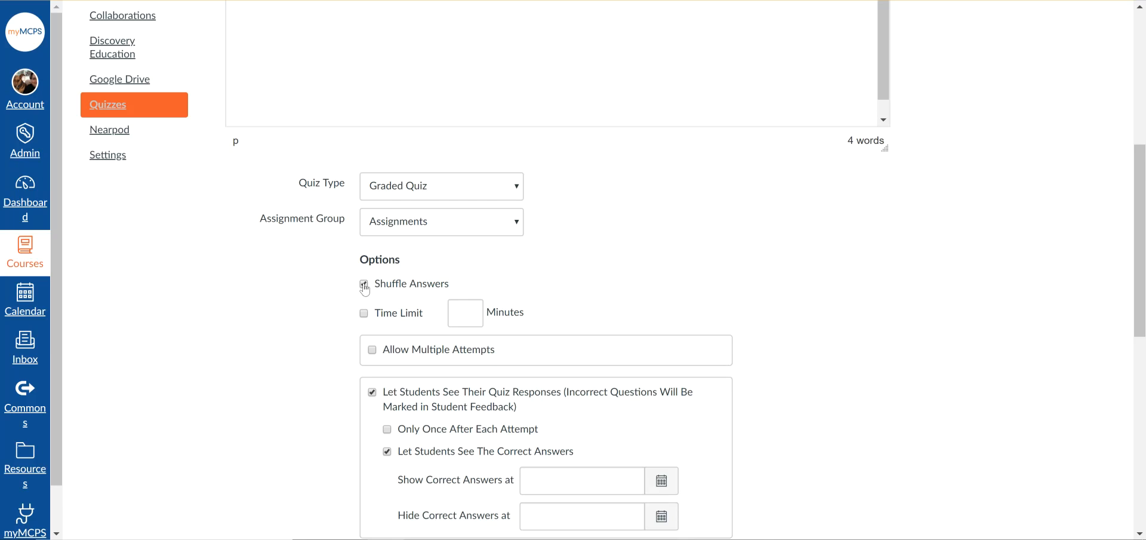
Review the remaining quiz settings: attempts, student responses, one question at a time, access restrictions, and assignment and availability dates.
scroll(665, 315, down, 2)
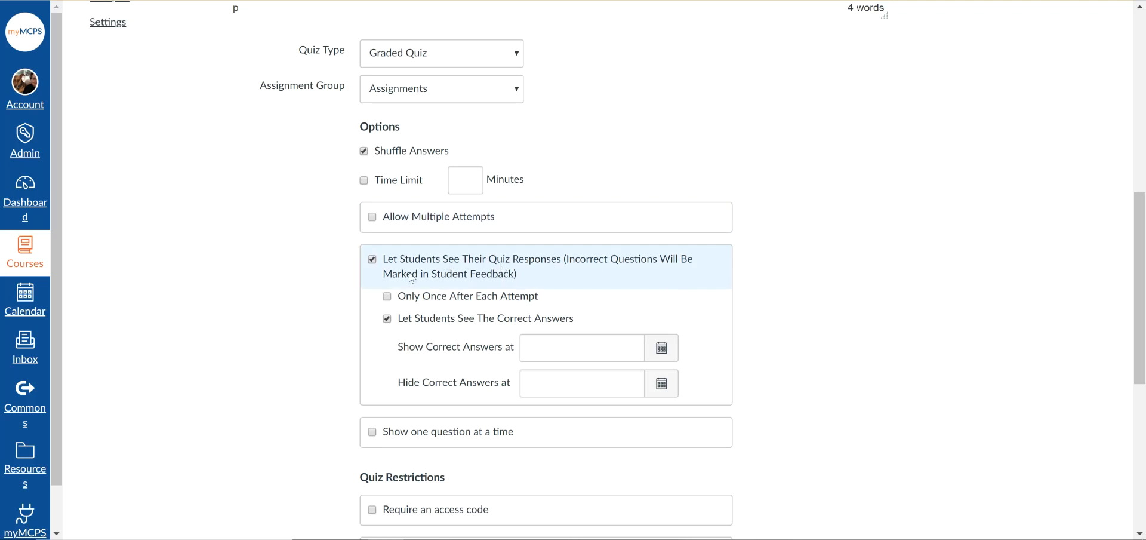
scroll(291, 318, down, 2)
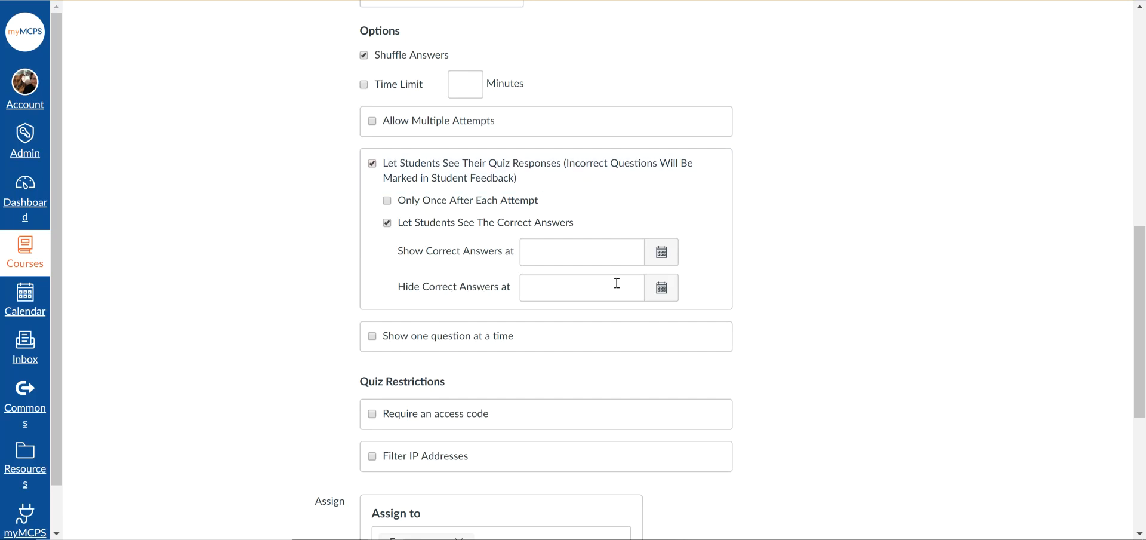
scroll(838, 299, down, 1)
scroll(838, 296, down, 2)
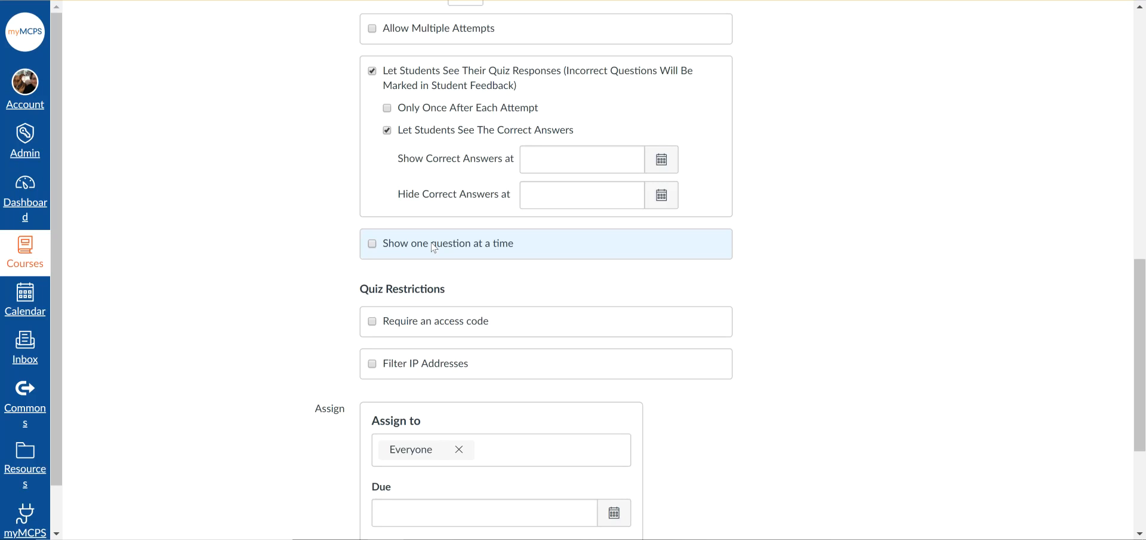
scroll(793, 277, down, 2)
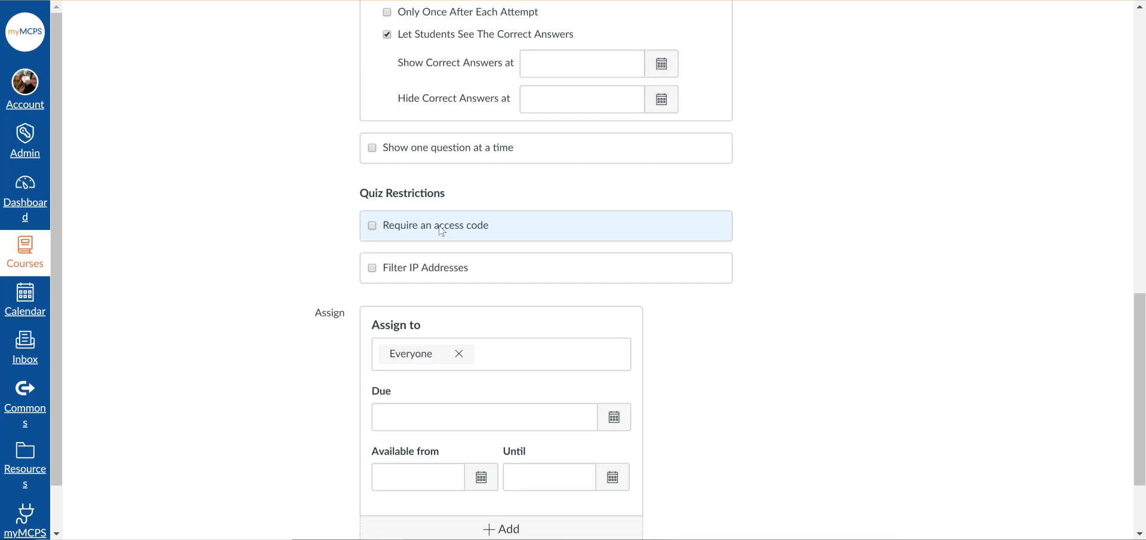
scroll(880, 276, down, 2)
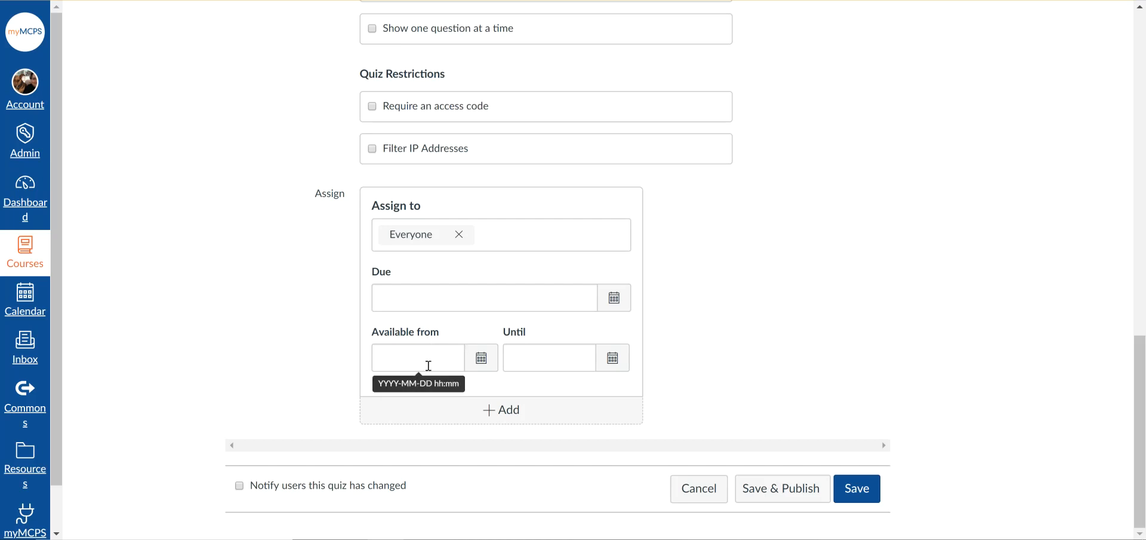
click(568, 357)
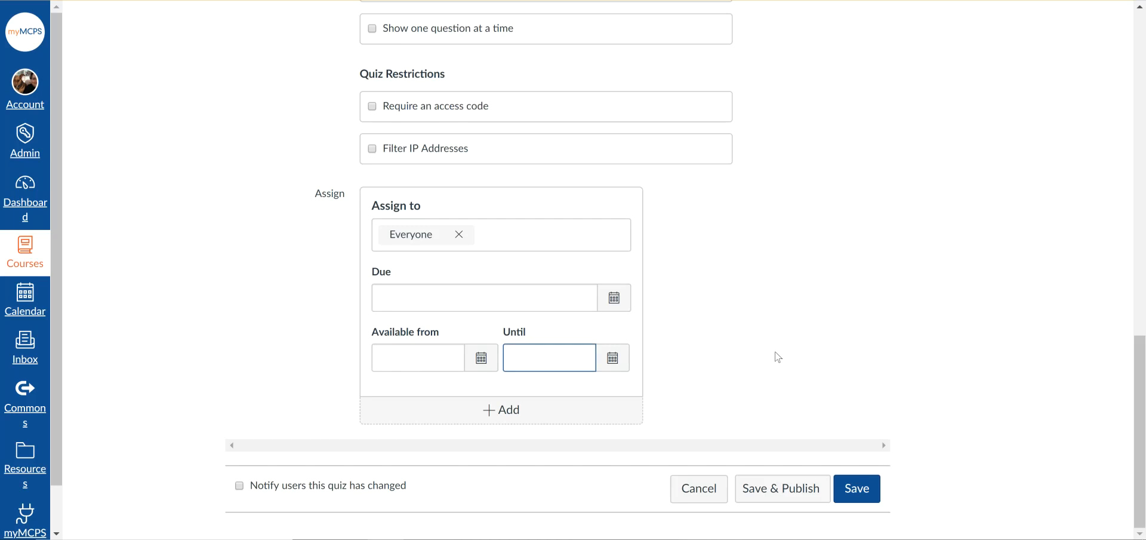